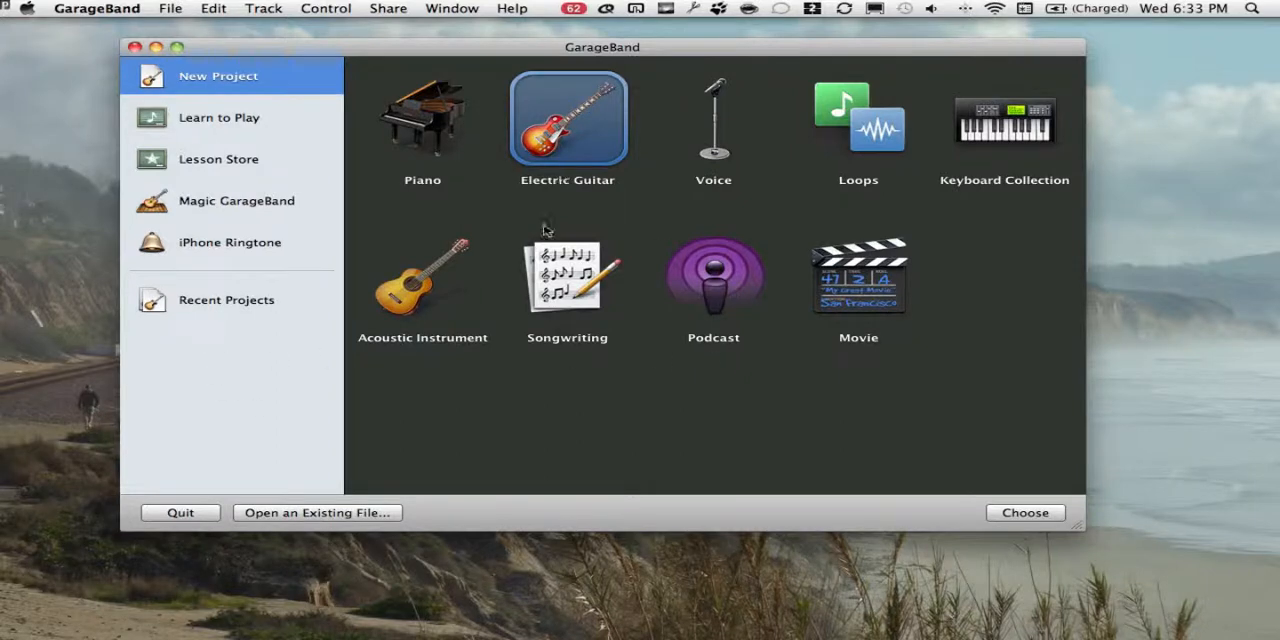
pyautogui.click(560, 307)
pyautogui.click(558, 140)
pyautogui.click(577, 300)
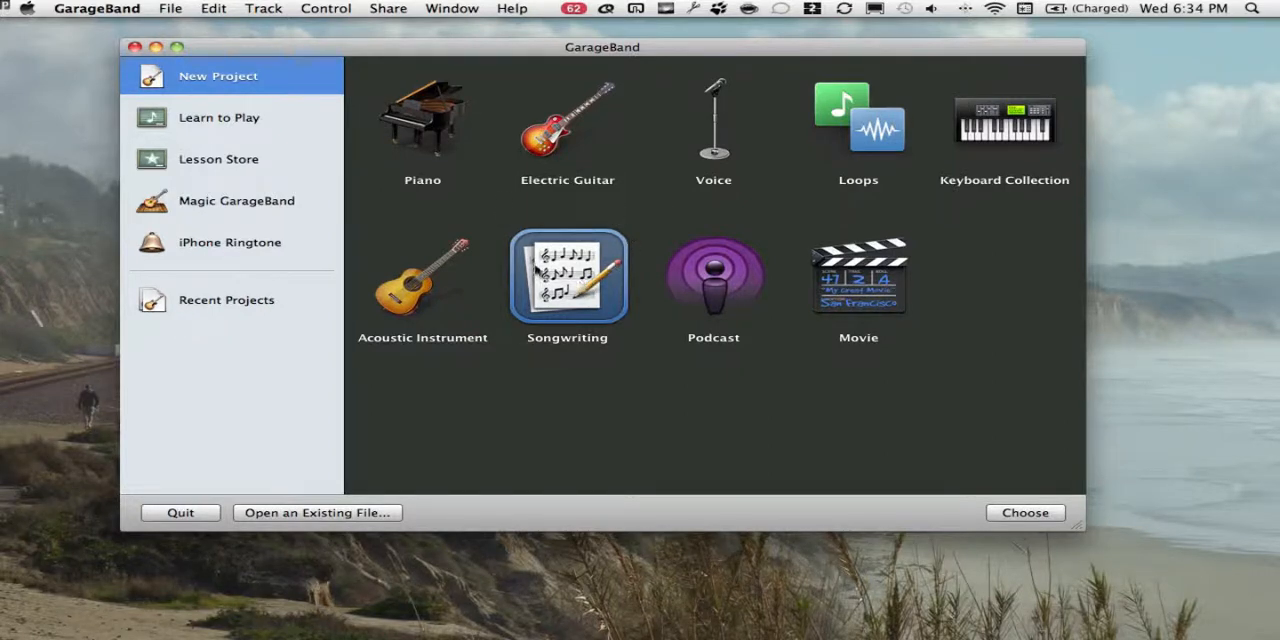
pyautogui.click(550, 130)
pyautogui.click(435, 310)
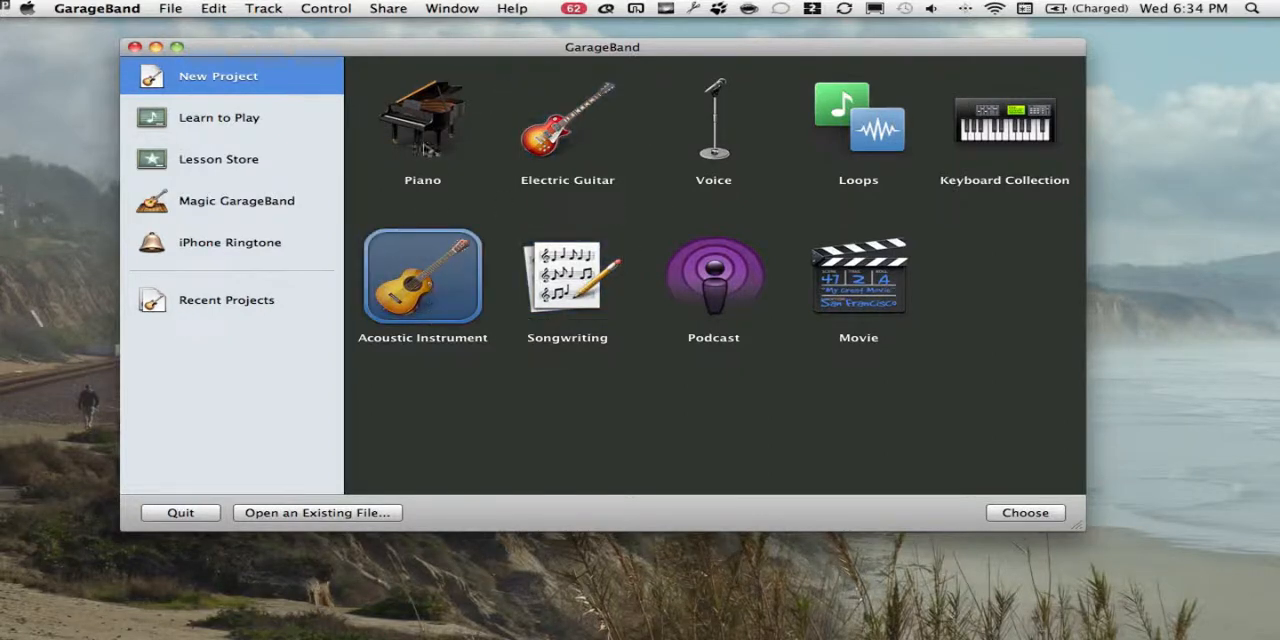
pyautogui.click(425, 148)
pyautogui.click(548, 136)
pyautogui.click(732, 124)
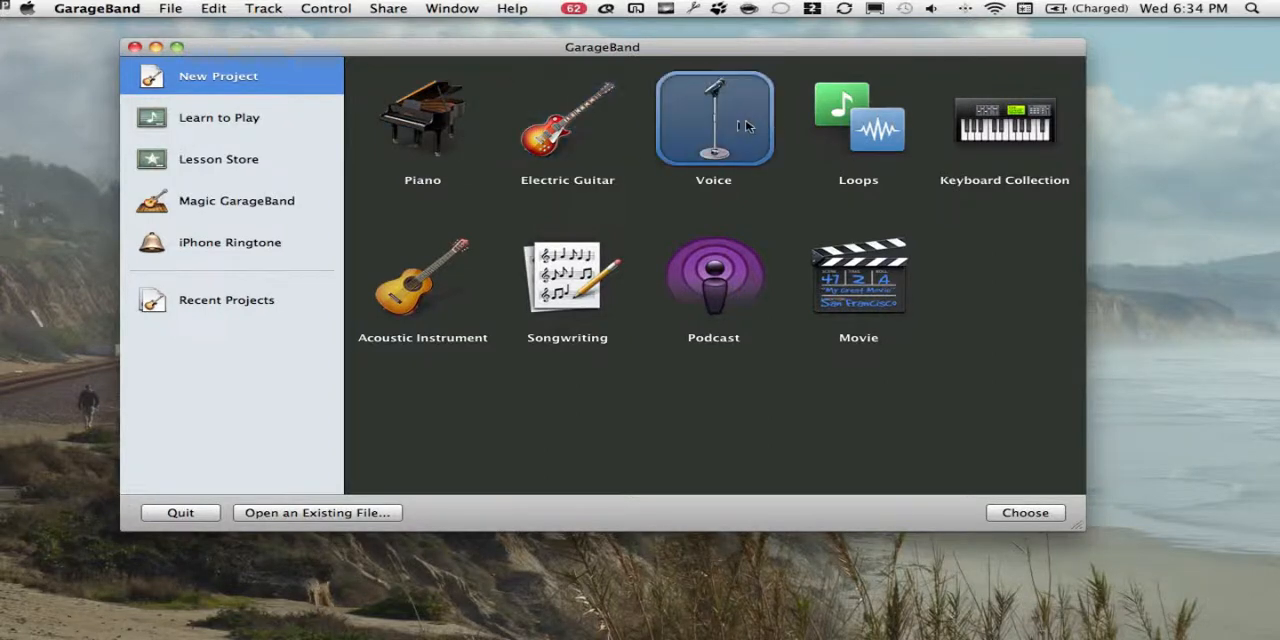
# - Create a new project from the Loops template and name it garageBandIntroLoops
pyautogui.click(838, 122)
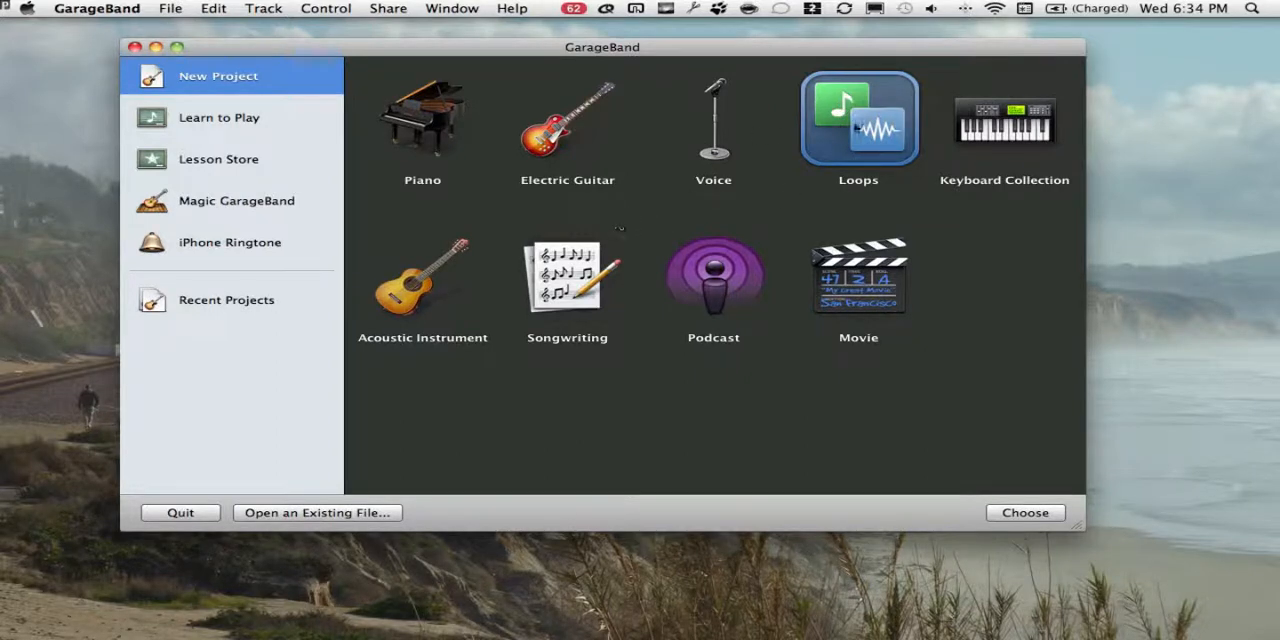
pyautogui.doubleClick(870, 127)
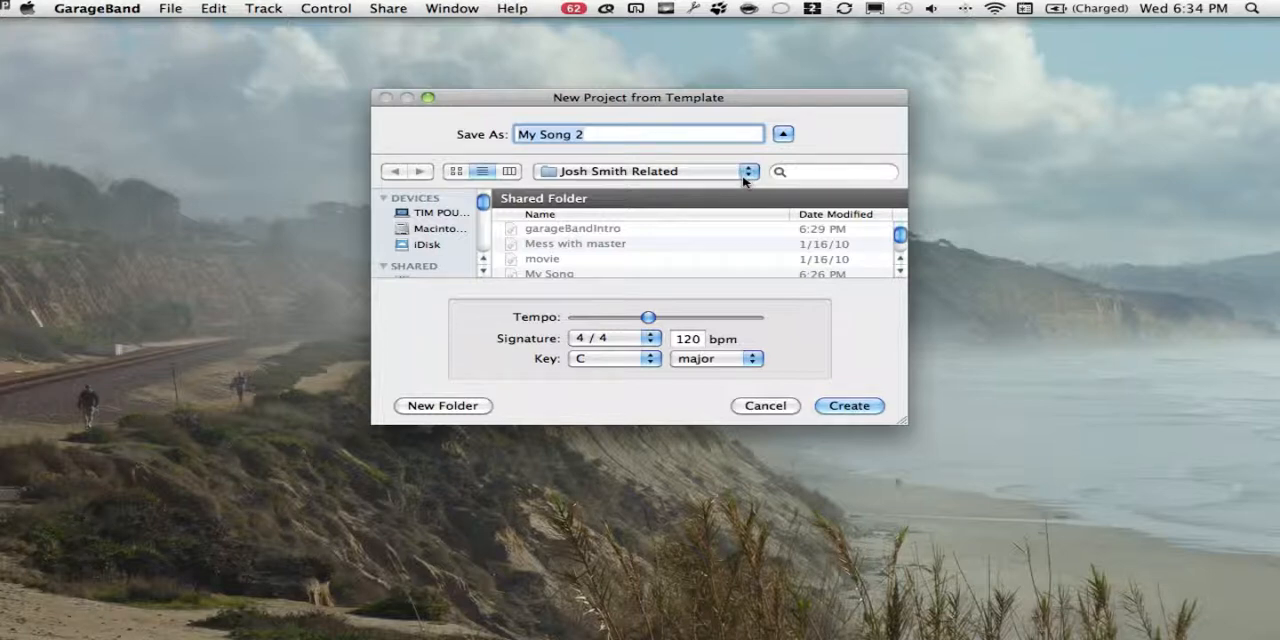
pyautogui.write('garage')
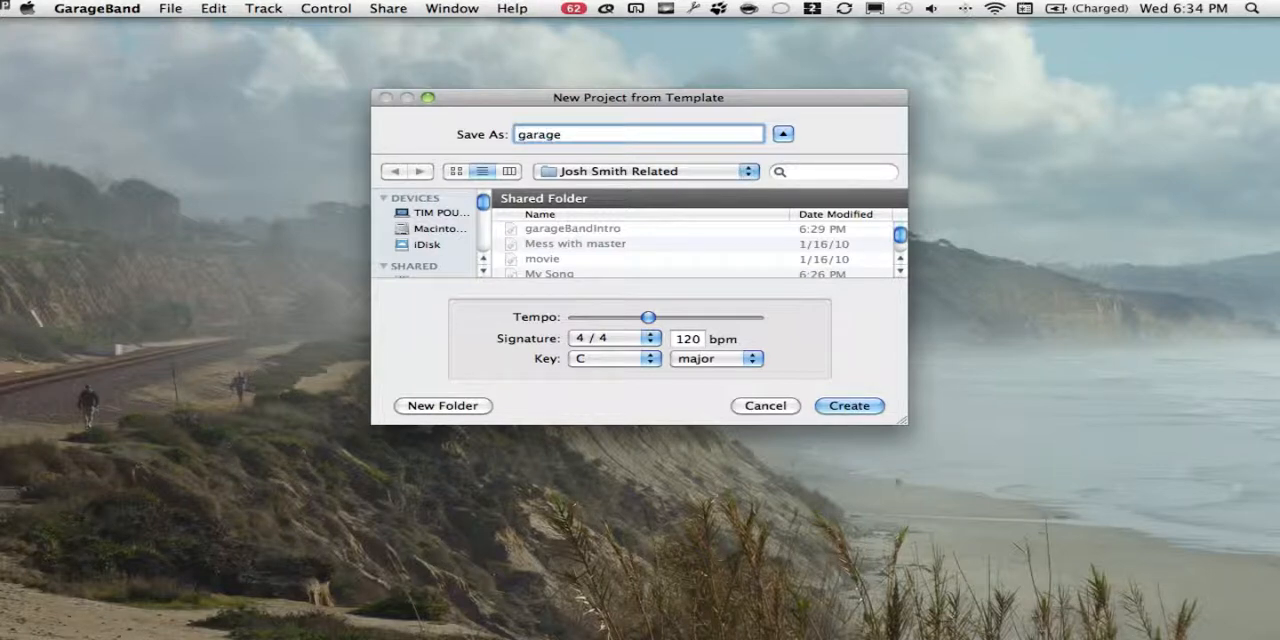
pyautogui.write('BandIntro Loops')
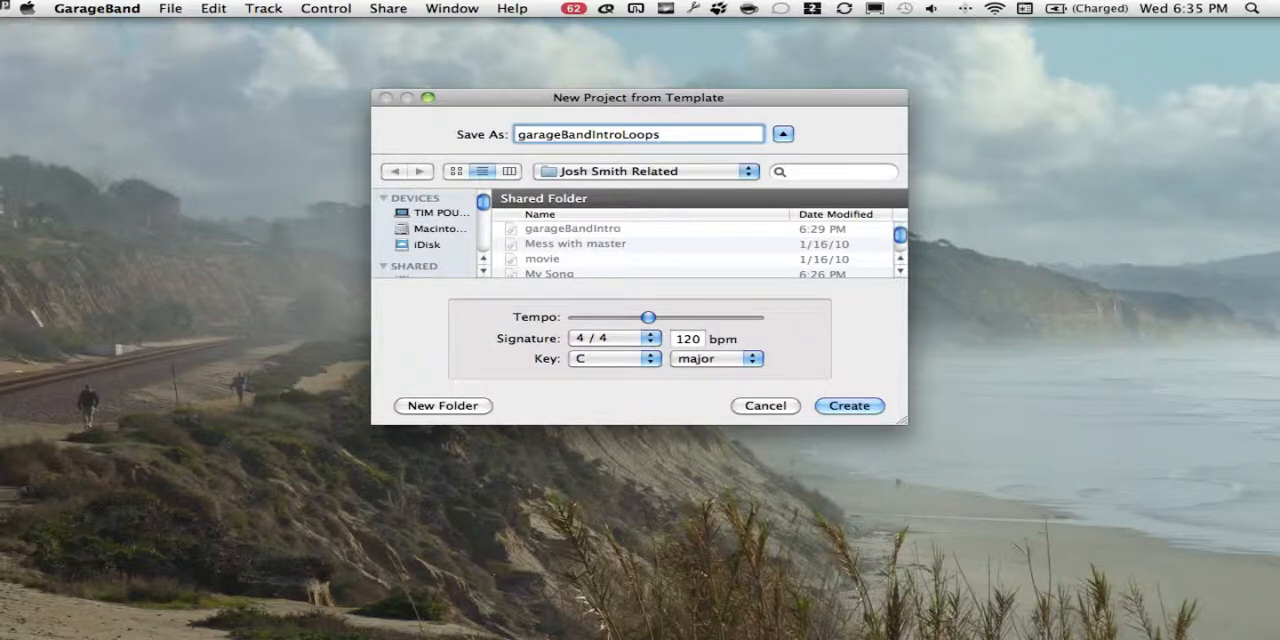
pyautogui.press('Return')
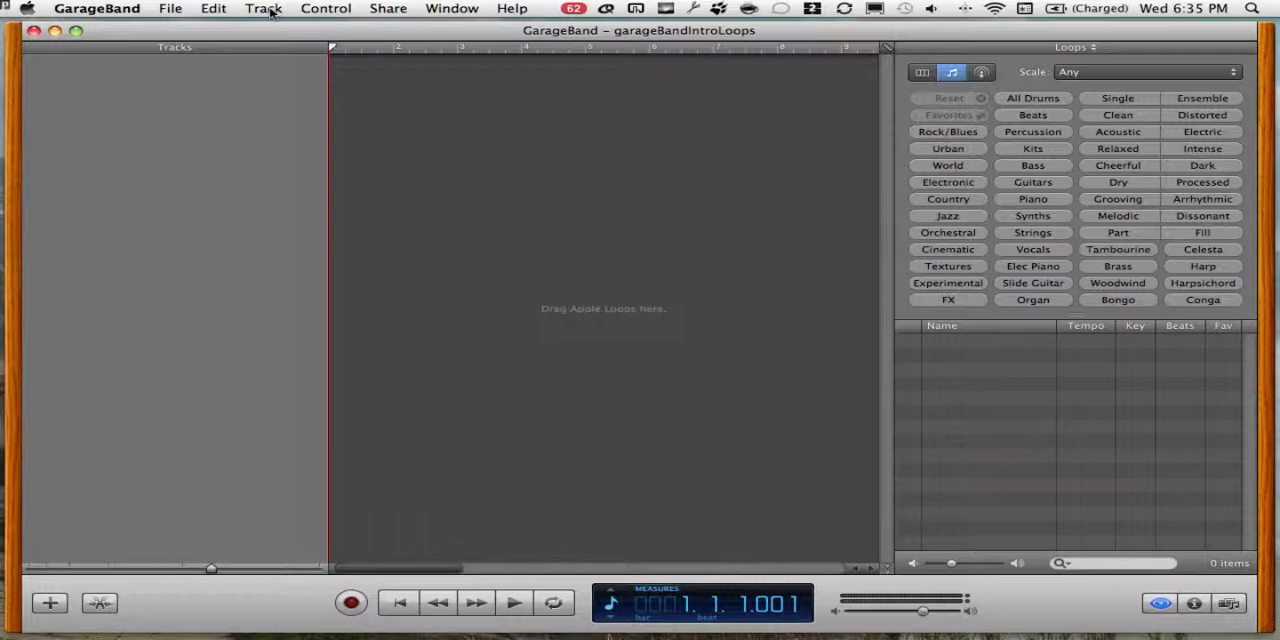
pyautogui.click(128, 10)
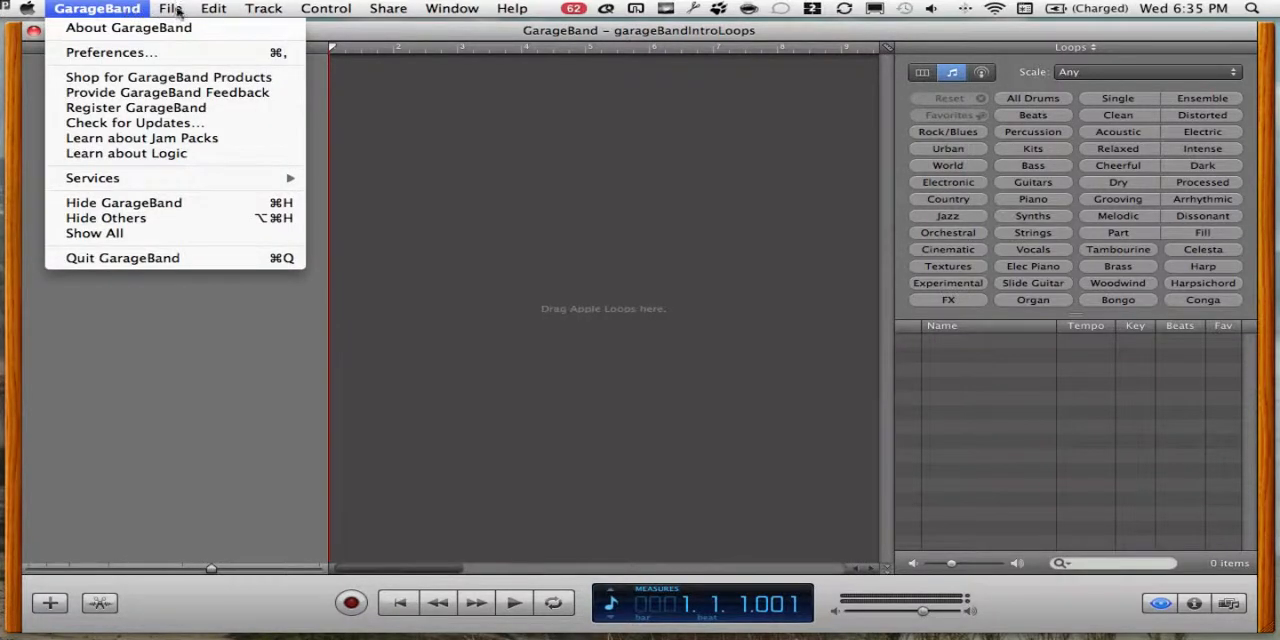
pyautogui.moveTo(259, 10)
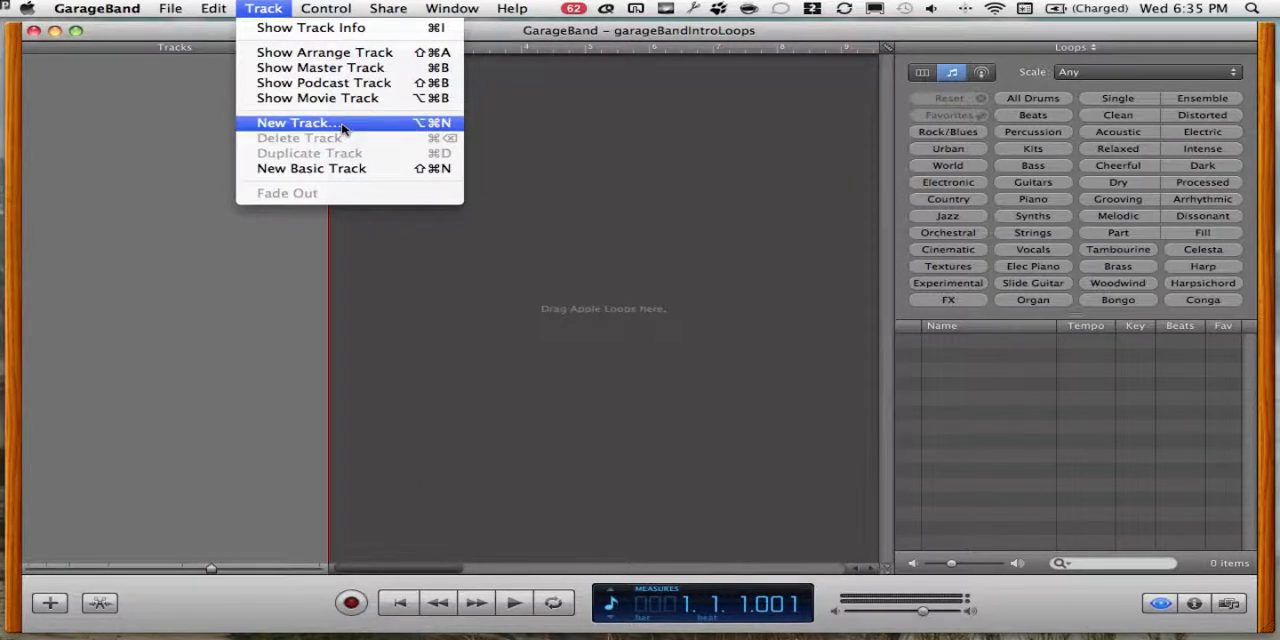
pyautogui.click(717, 147)
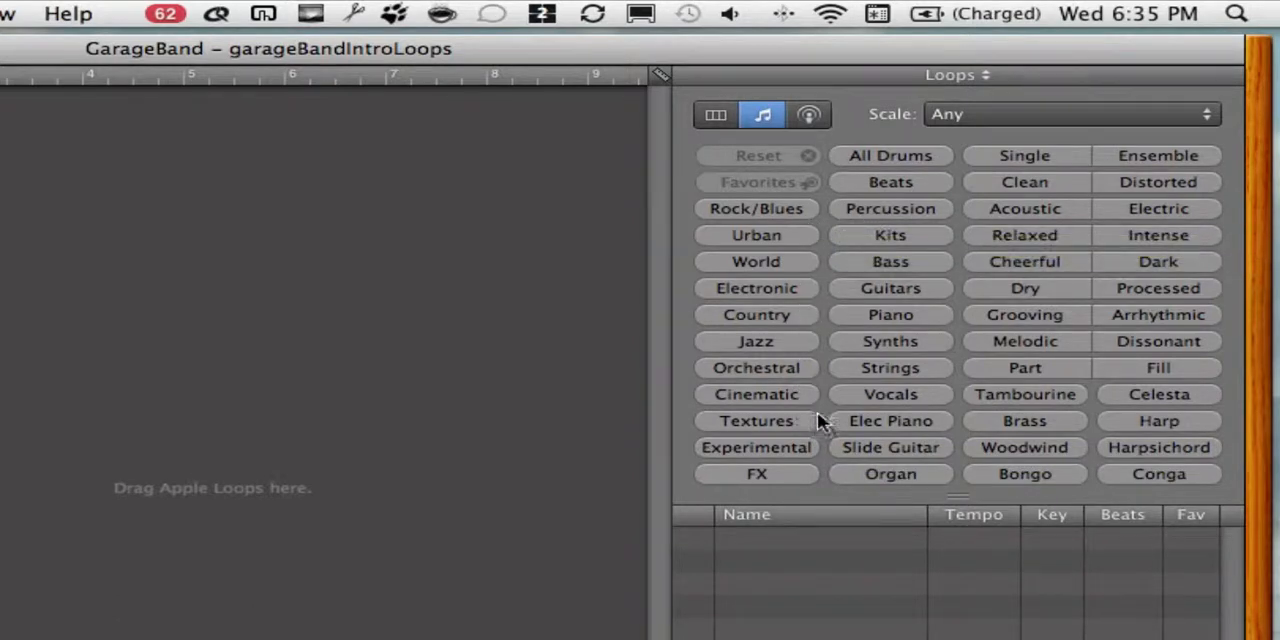
# - Filter the Apple Loops to the Kits category and browse the drum loops it lists
pyautogui.click(893, 238)
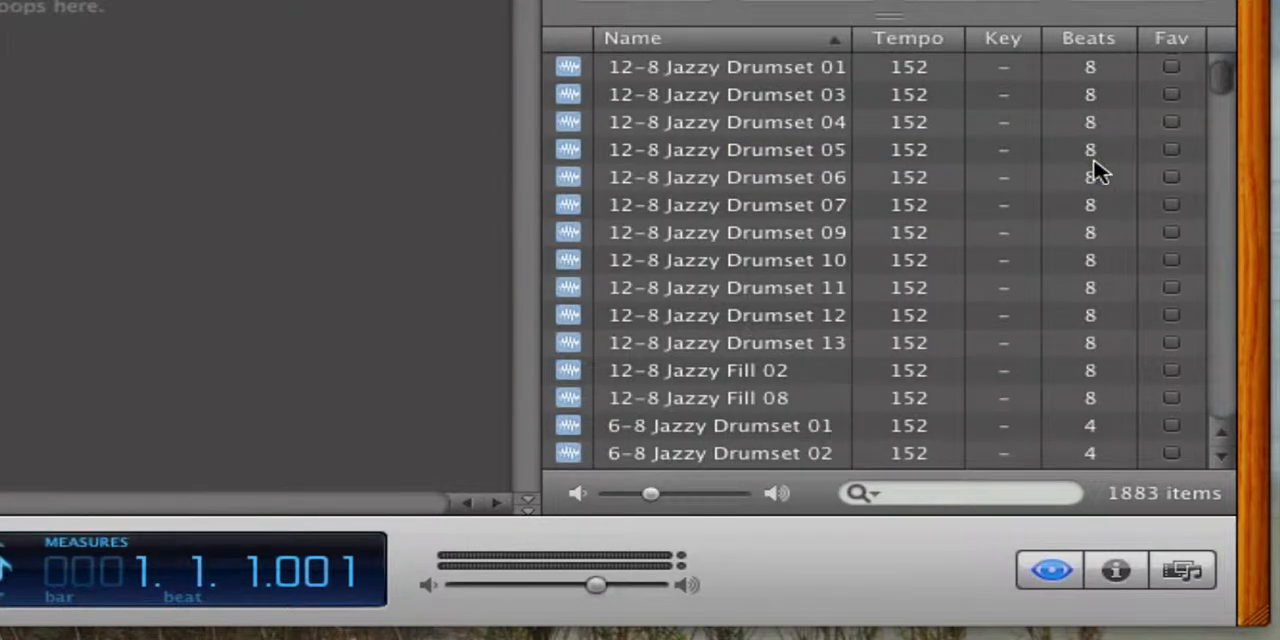
pyautogui.scroll(-8, 1095, 170)
pyautogui.scroll(8, 1095, 170)
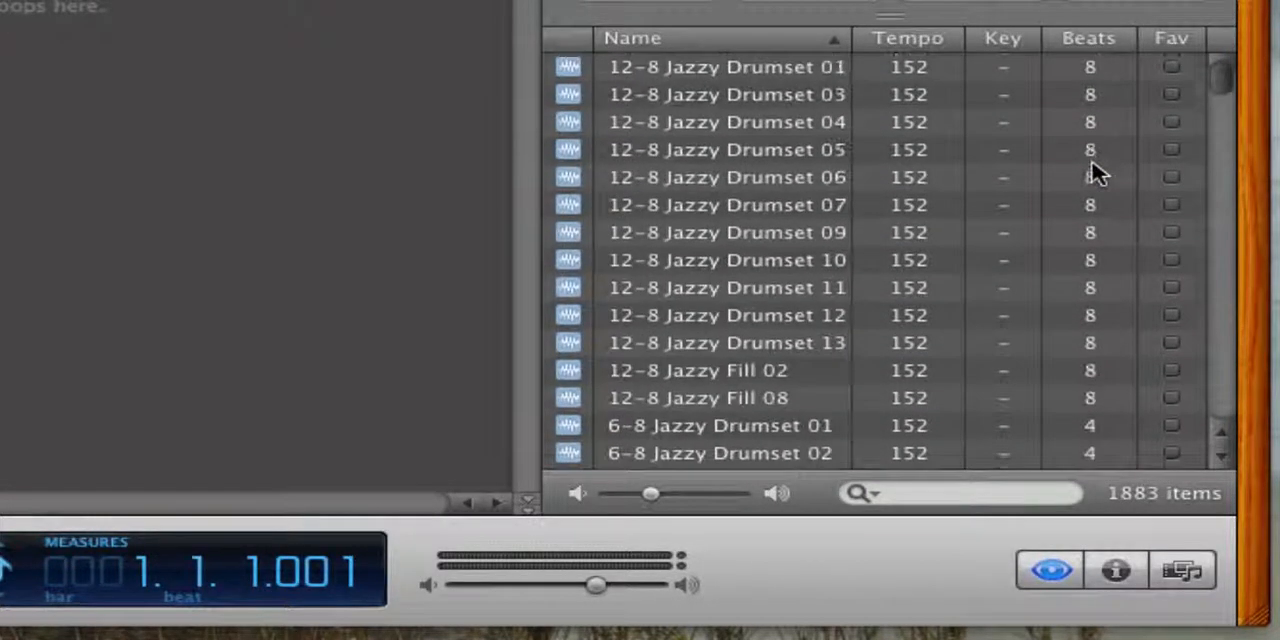
pyautogui.scroll(-6, 1095, 170)
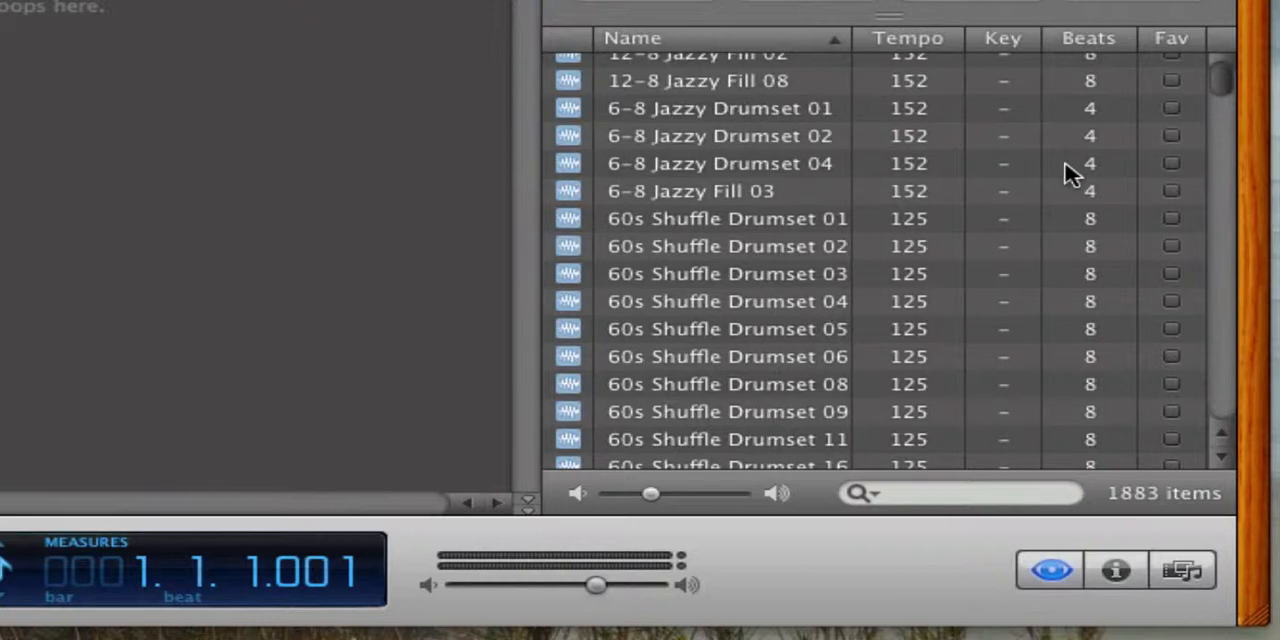
pyautogui.scroll(-7, 1064, 171)
pyautogui.scroll(9, 1065, 172)
pyautogui.scroll(4, 1064, 172)
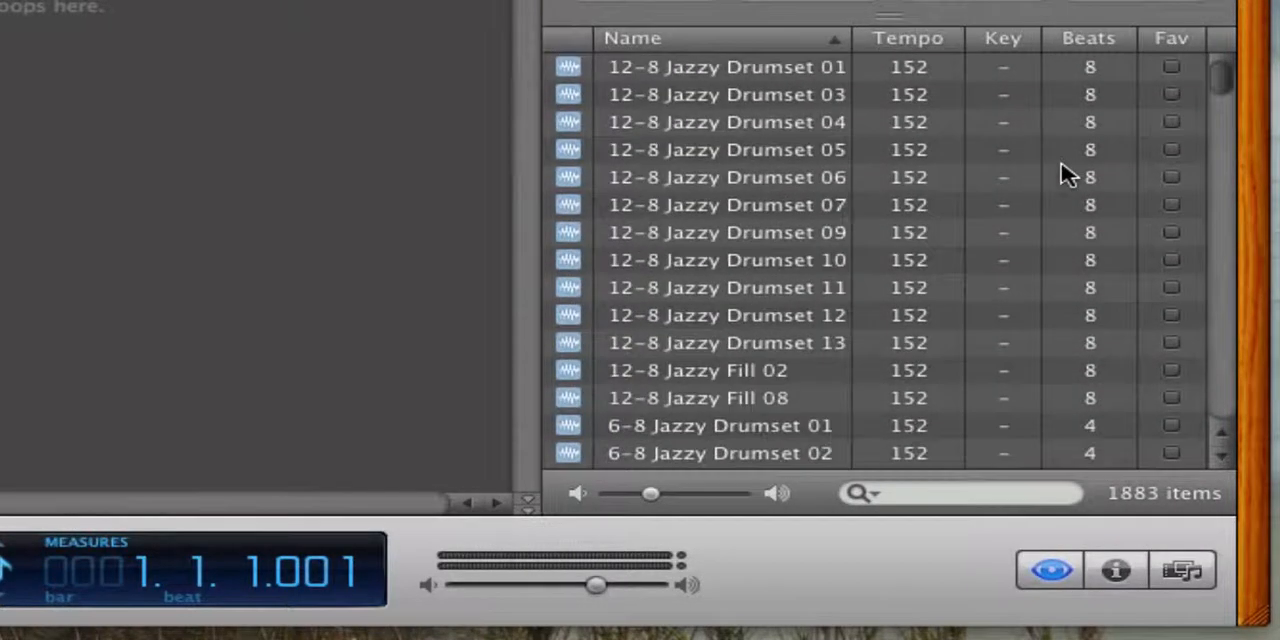
# - Preview 12-8 Jazzy Drumset 01, 03, 05 and 07, 6-8 Jazzy Drumset 01, 12-8 Jazzy Fill 02 and 60s Shuffle Drumset 01
pyautogui.click(630, 72)
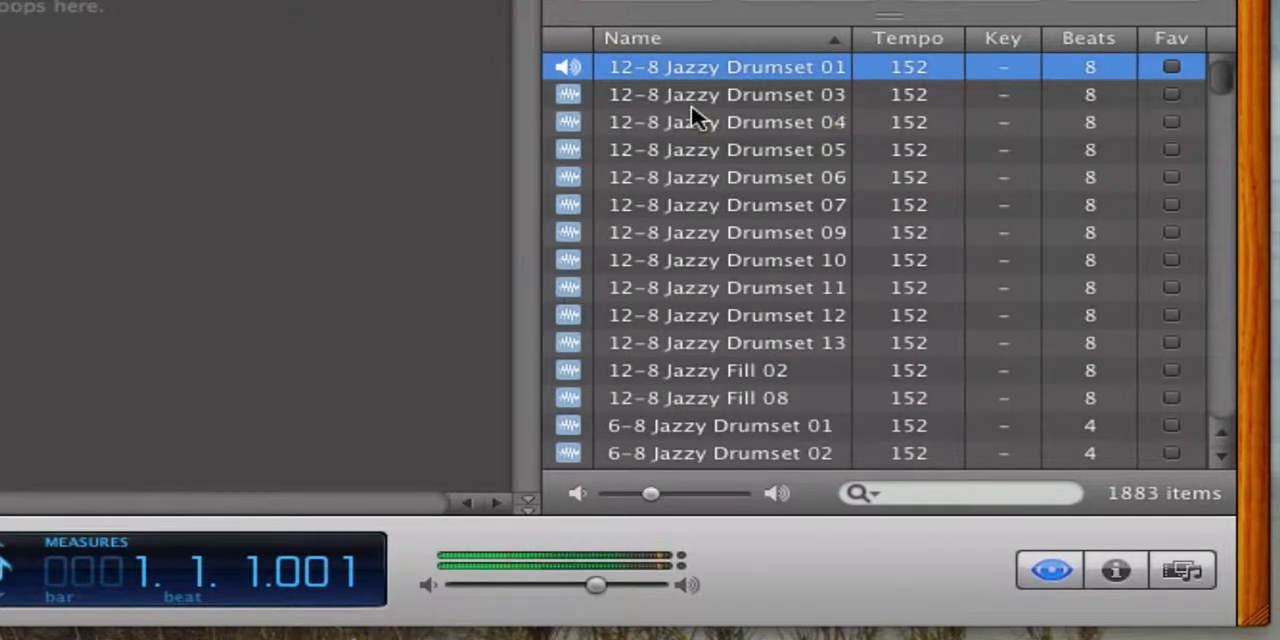
pyautogui.click(706, 102)
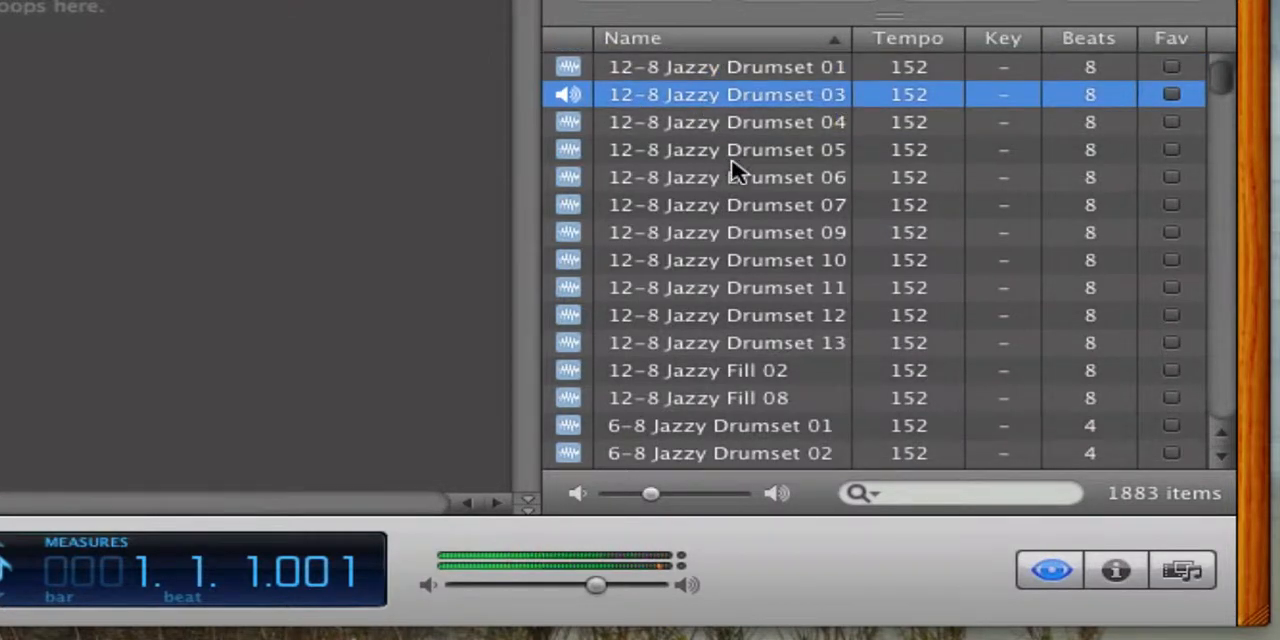
pyautogui.click(733, 158)
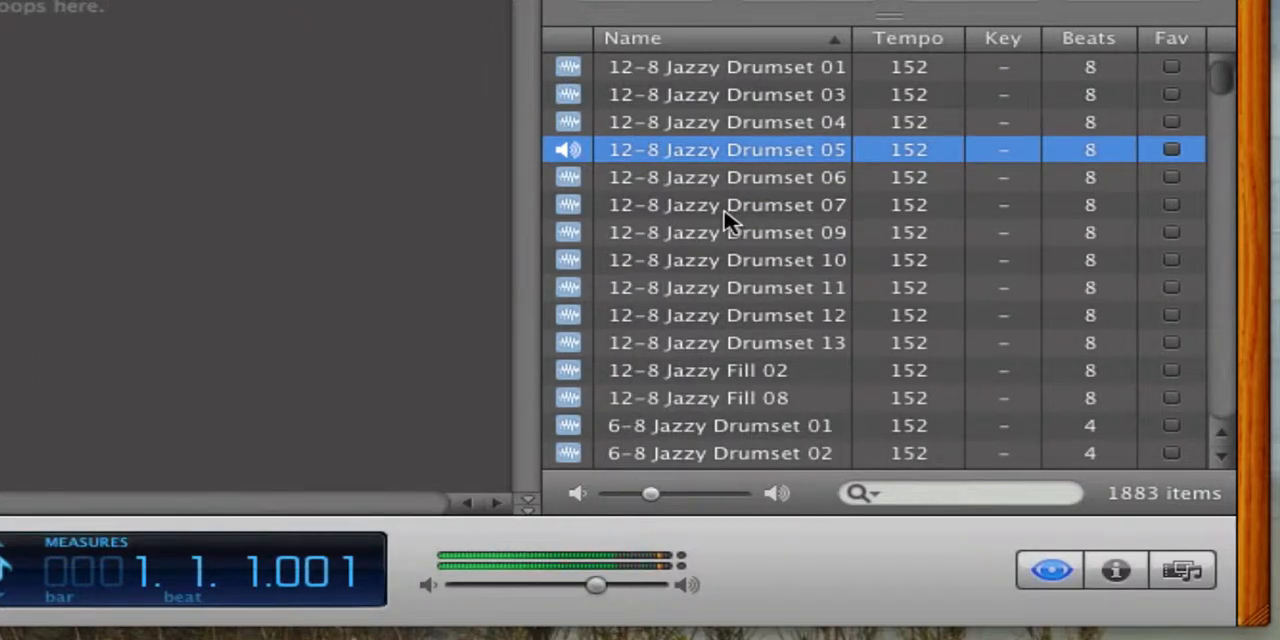
pyautogui.click(726, 210)
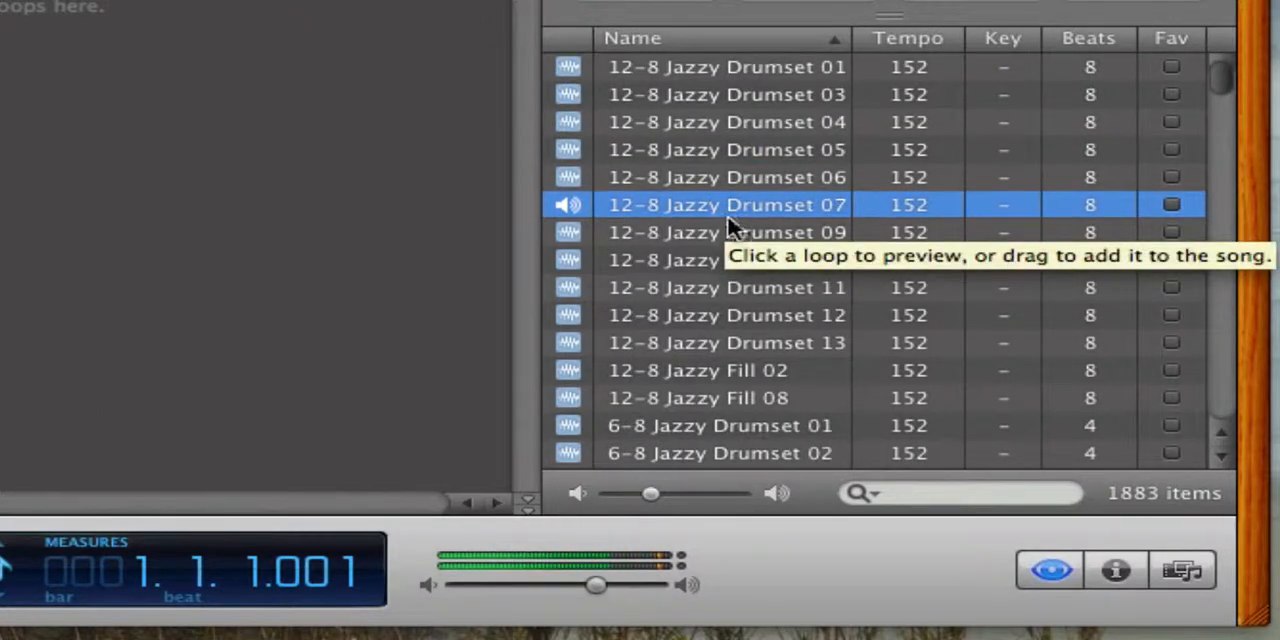
pyautogui.click(740, 425)
pyautogui.click(714, 371)
pyautogui.scroll(-2, 740, 312)
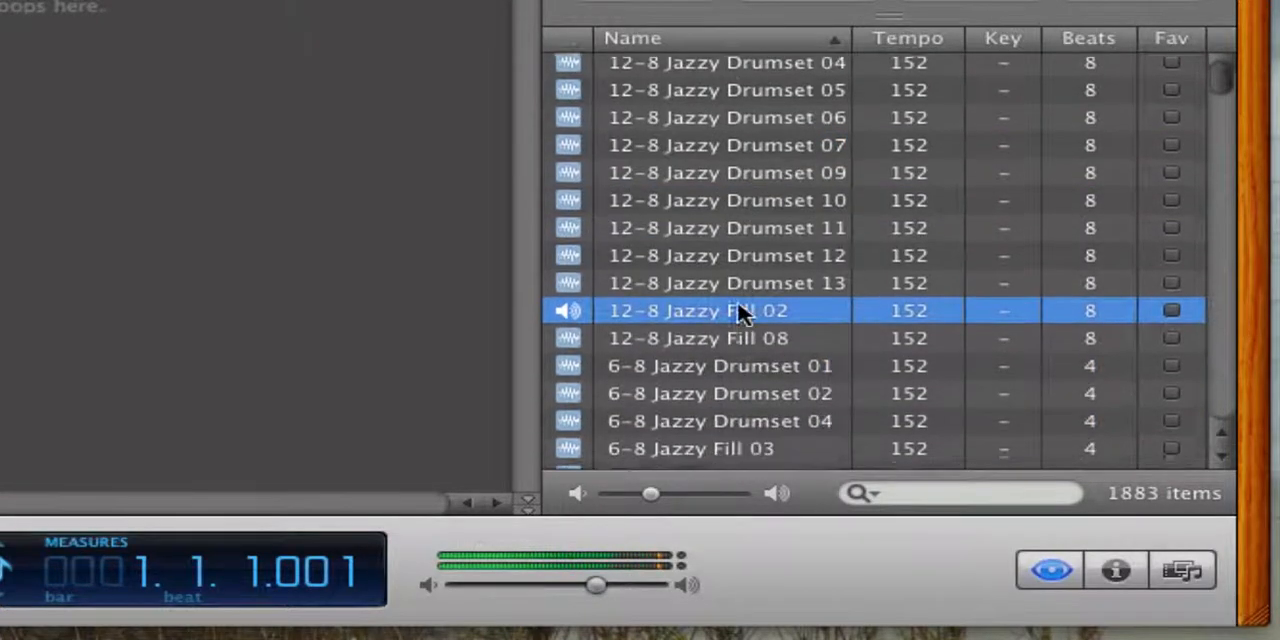
pyautogui.scroll(-5, 740, 312)
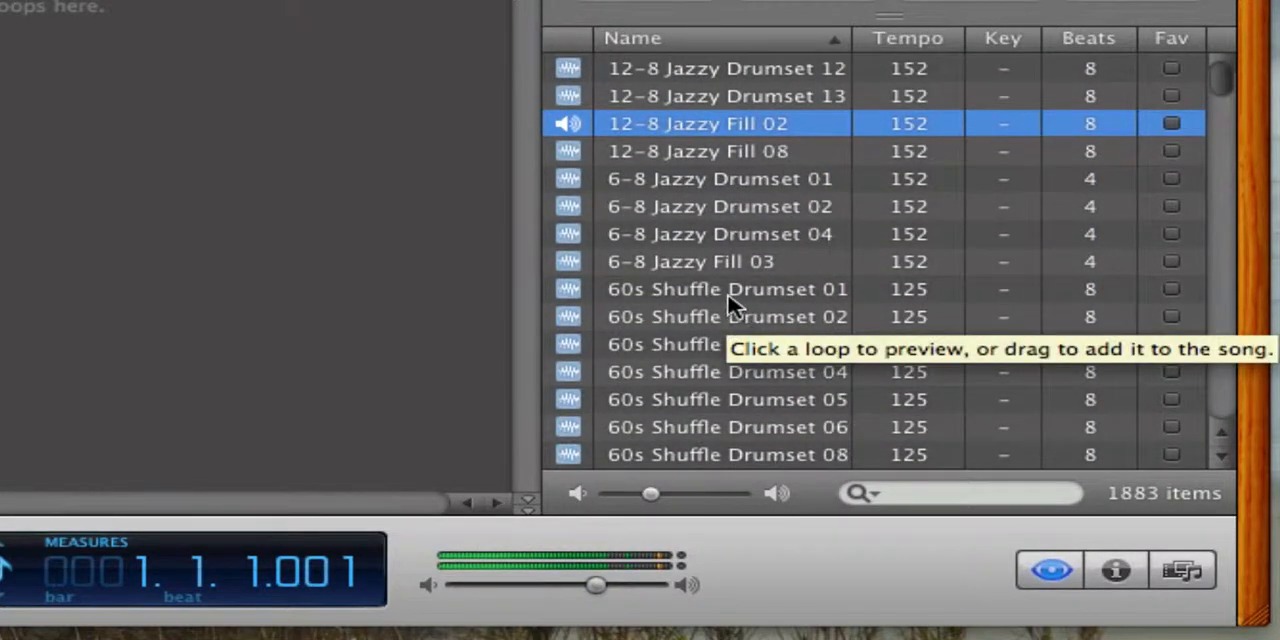
pyautogui.click(737, 299)
# - Find the Acoustic Drum Kit Groove loops further down the list and preview the ones with tempos 108 and 135
pyautogui.scroll(-2, 738, 300)
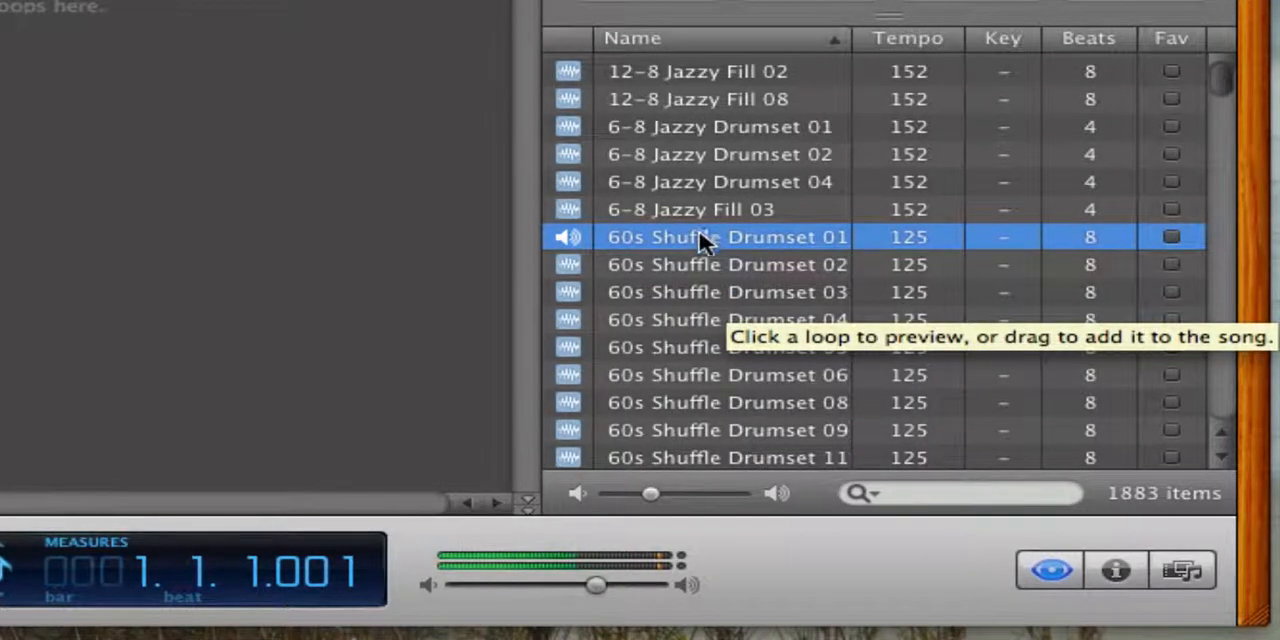
pyautogui.scroll(-5, 700, 249)
pyautogui.scroll(-10, 771, 371)
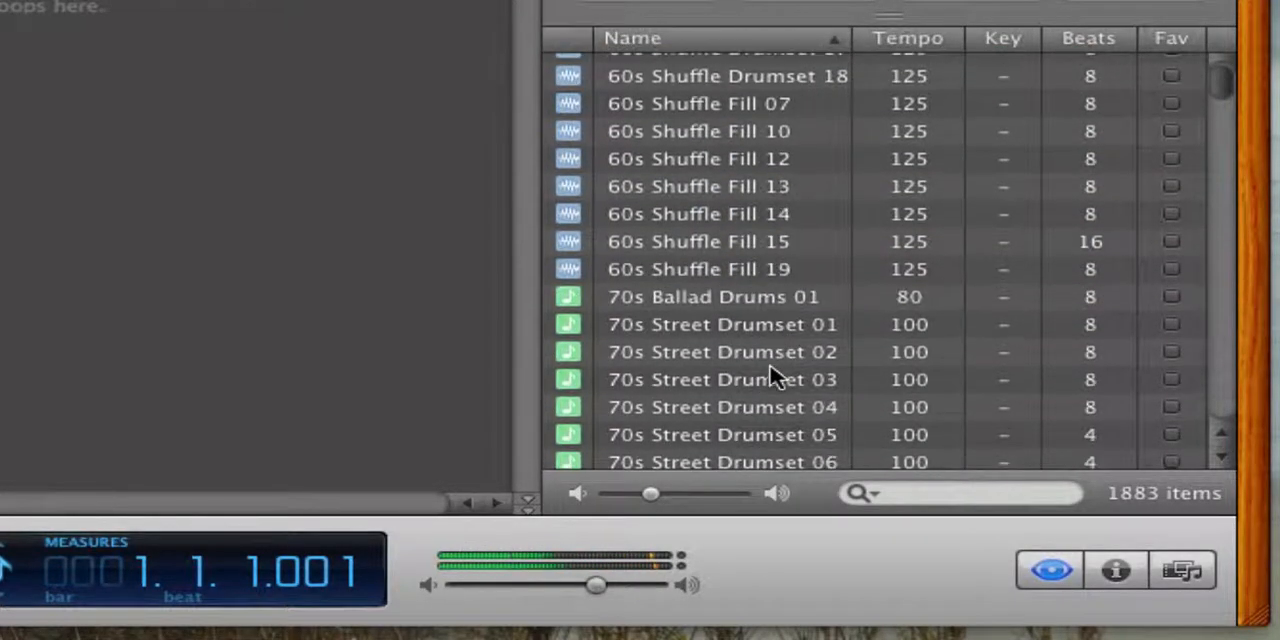
pyautogui.scroll(-4, 771, 376)
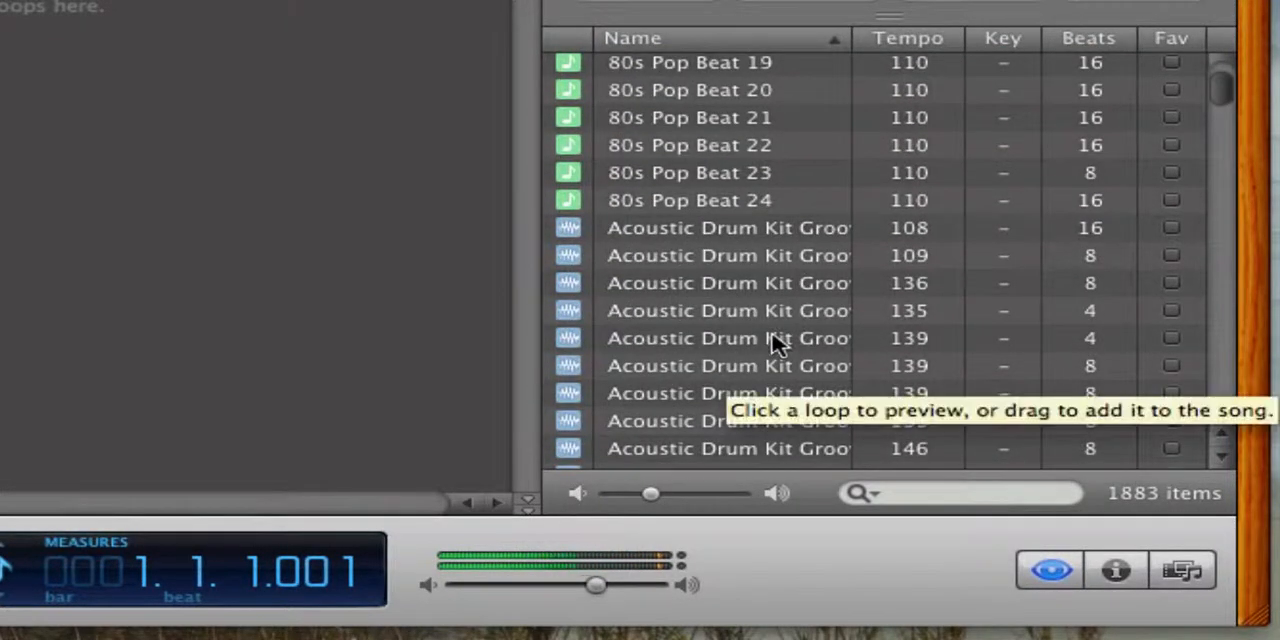
pyautogui.click(702, 236)
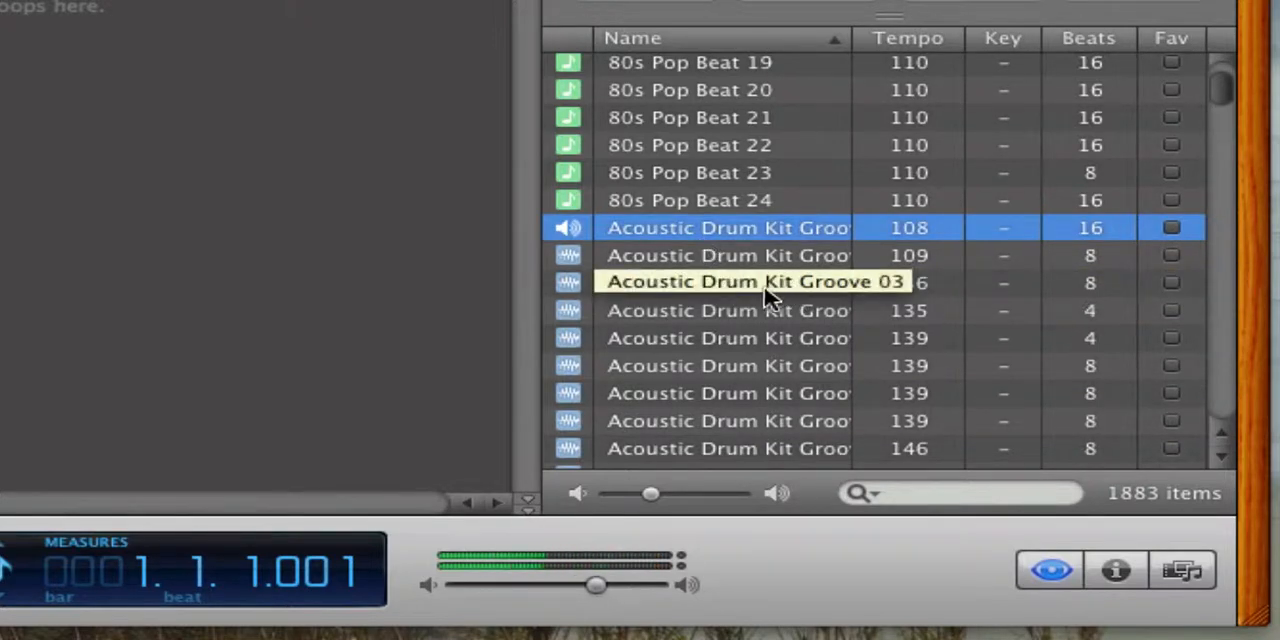
pyautogui.click(738, 308)
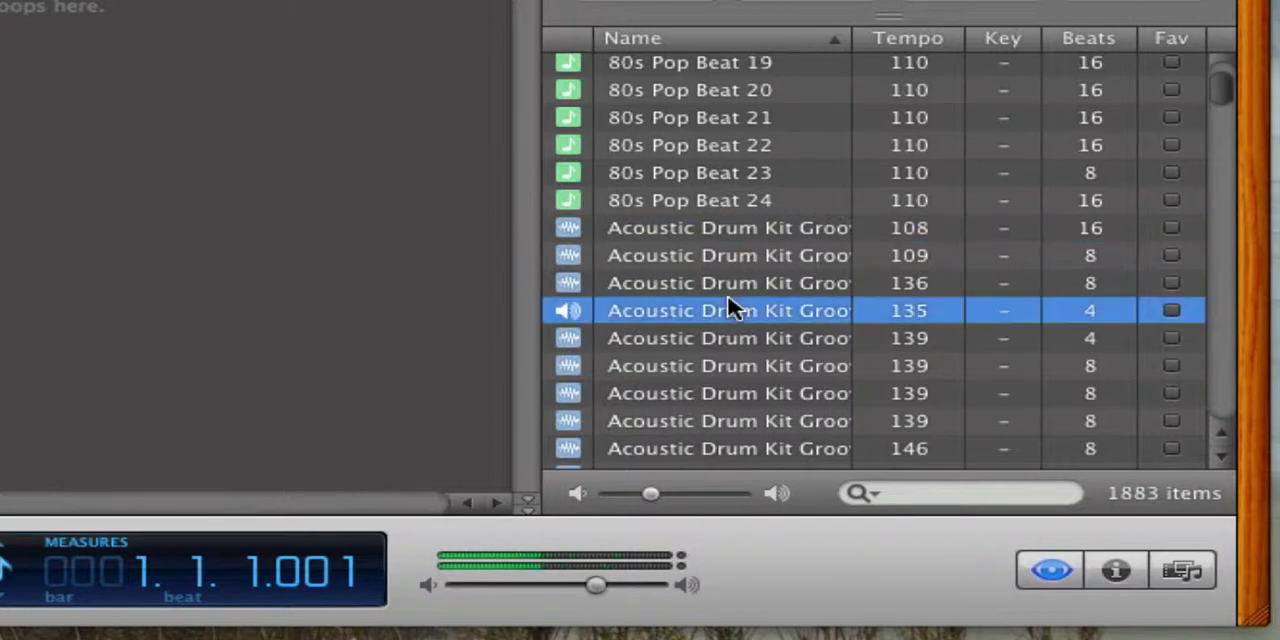
pyautogui.click(672, 232)
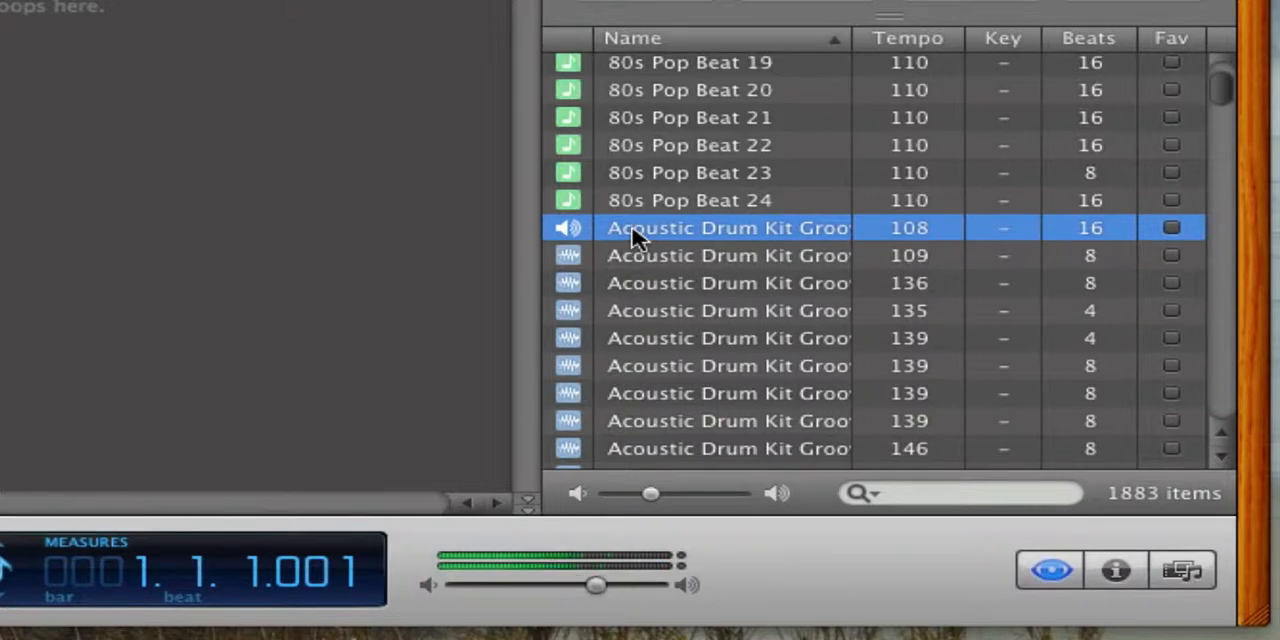
# - Stop the preview and place the Acoustic Drum Kit Groove 01 loop at measure 1 of the empty timeline as a new track
pyautogui.click(632, 229)
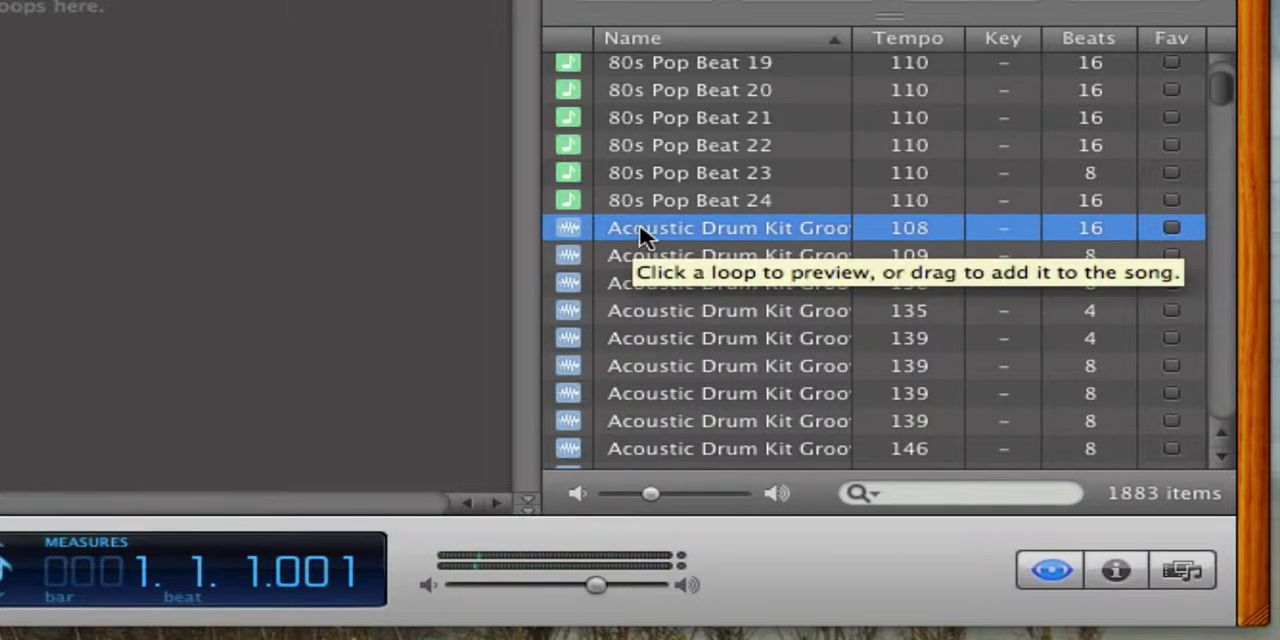
pyautogui.moveTo(638, 229); pyautogui.dragTo(735, 192)
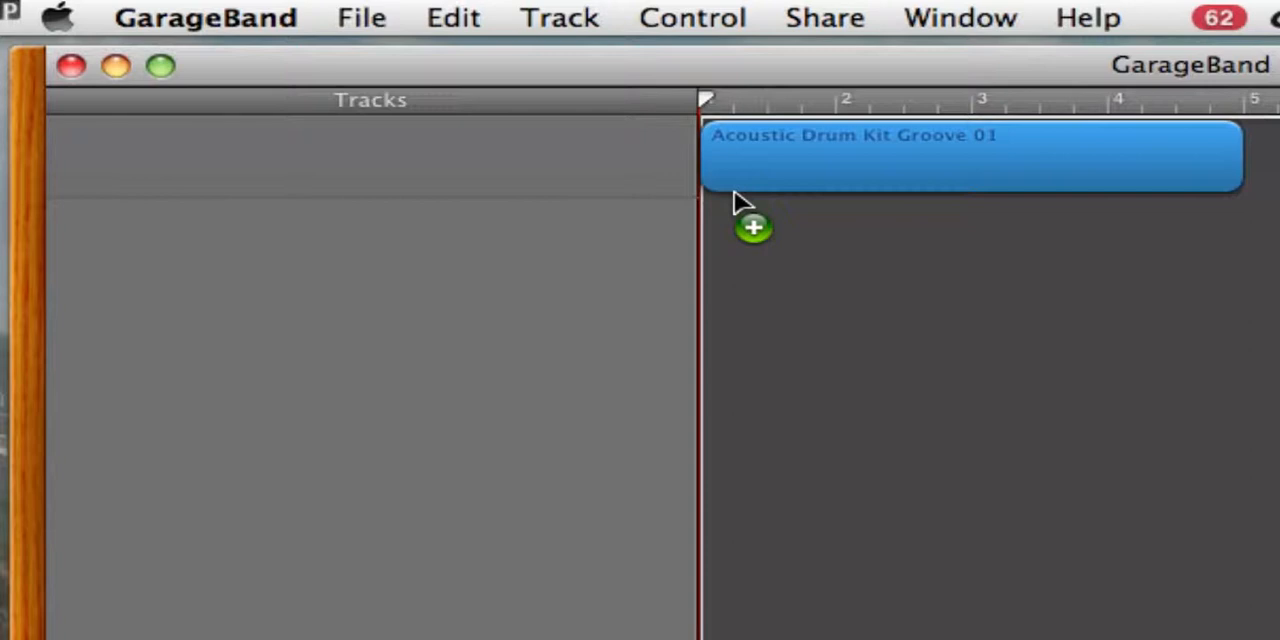
pyautogui.moveTo(740, 200); pyautogui.dragTo(736, 194)
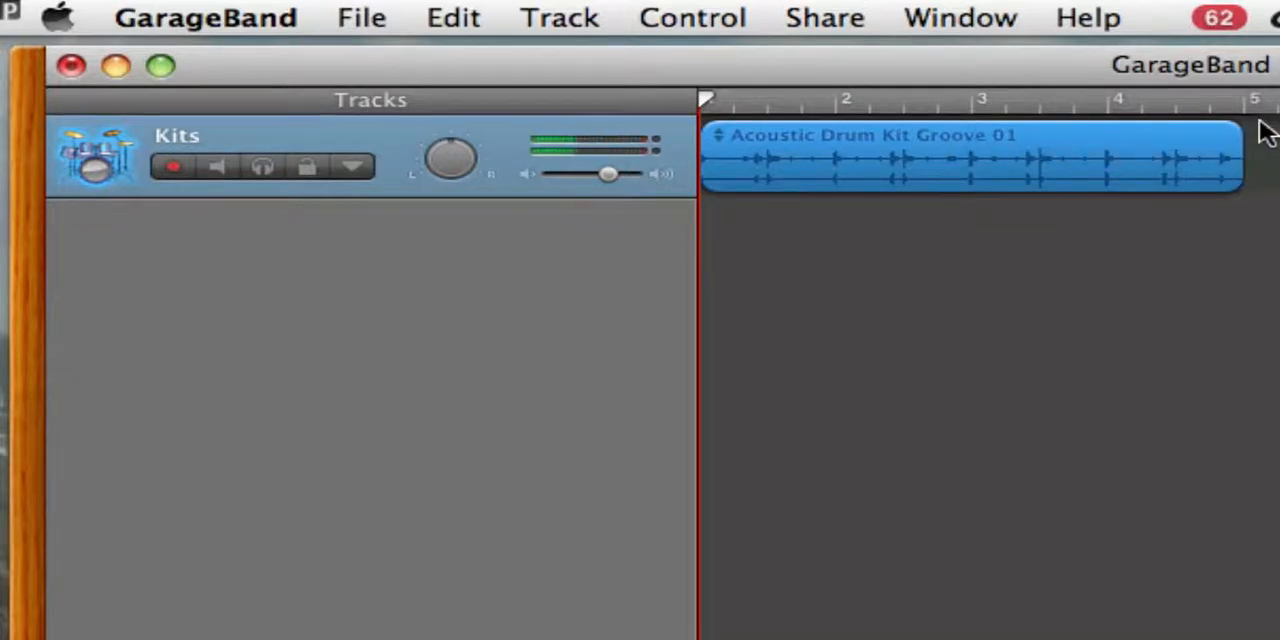
# - Play back the drum region from the start of the timeline and stop playback
pyautogui.press('space')
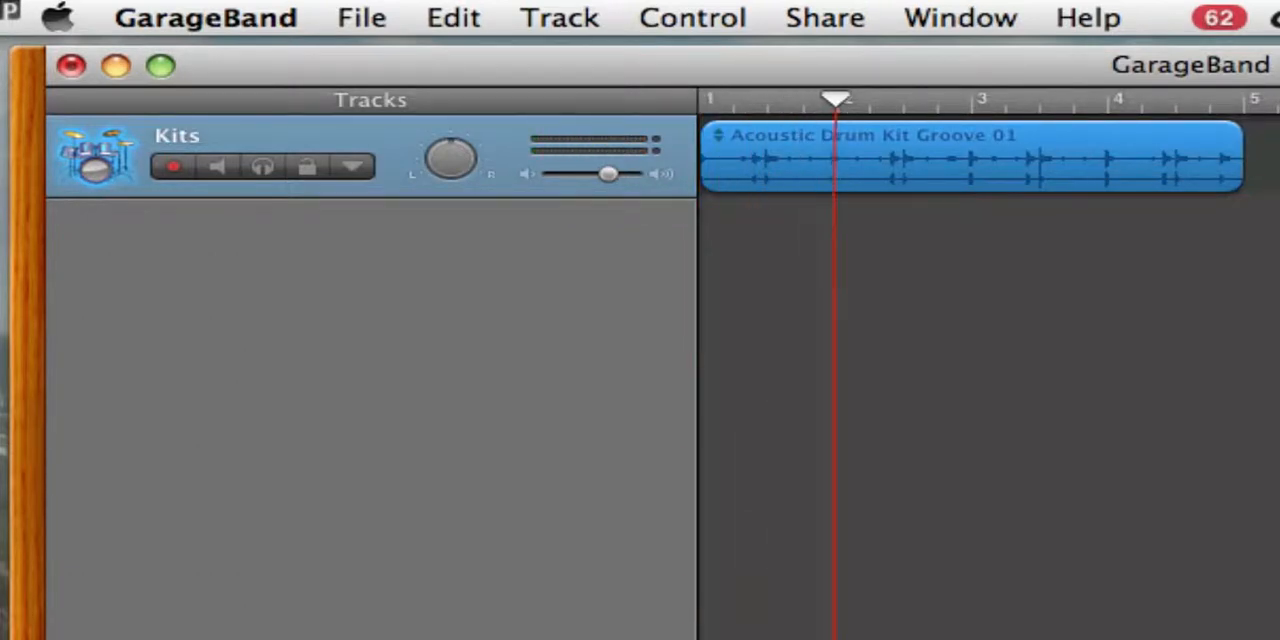
pyautogui.click(531, 550)
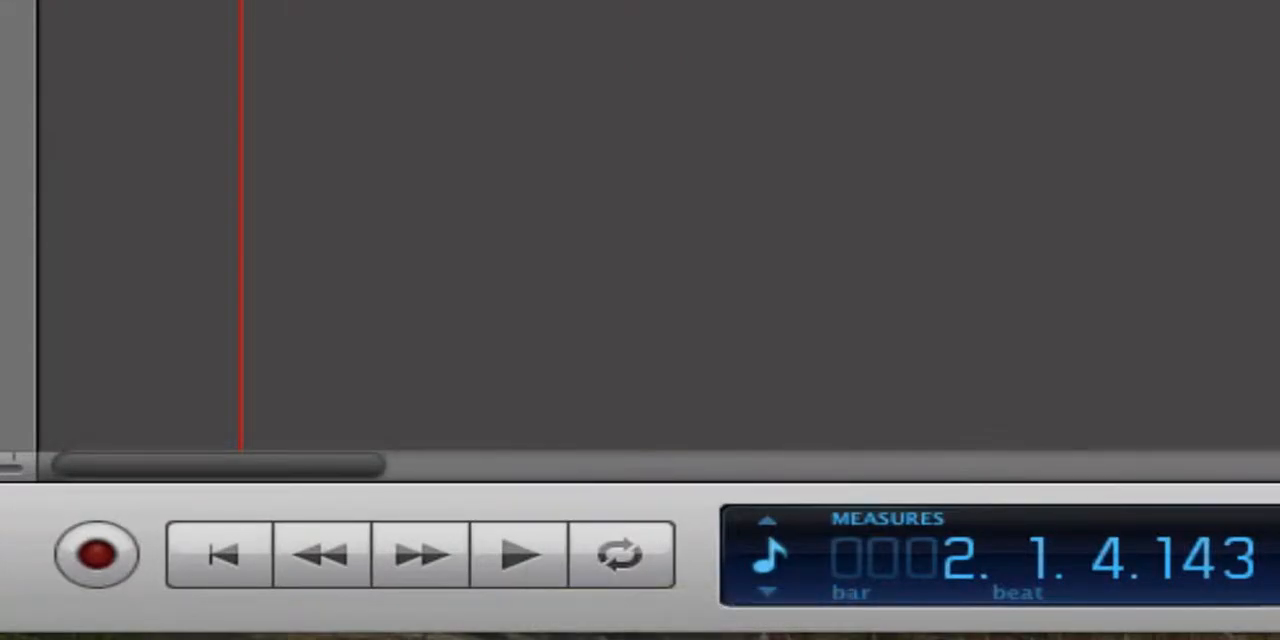
pyautogui.press('Right')
pyautogui.press('Return')
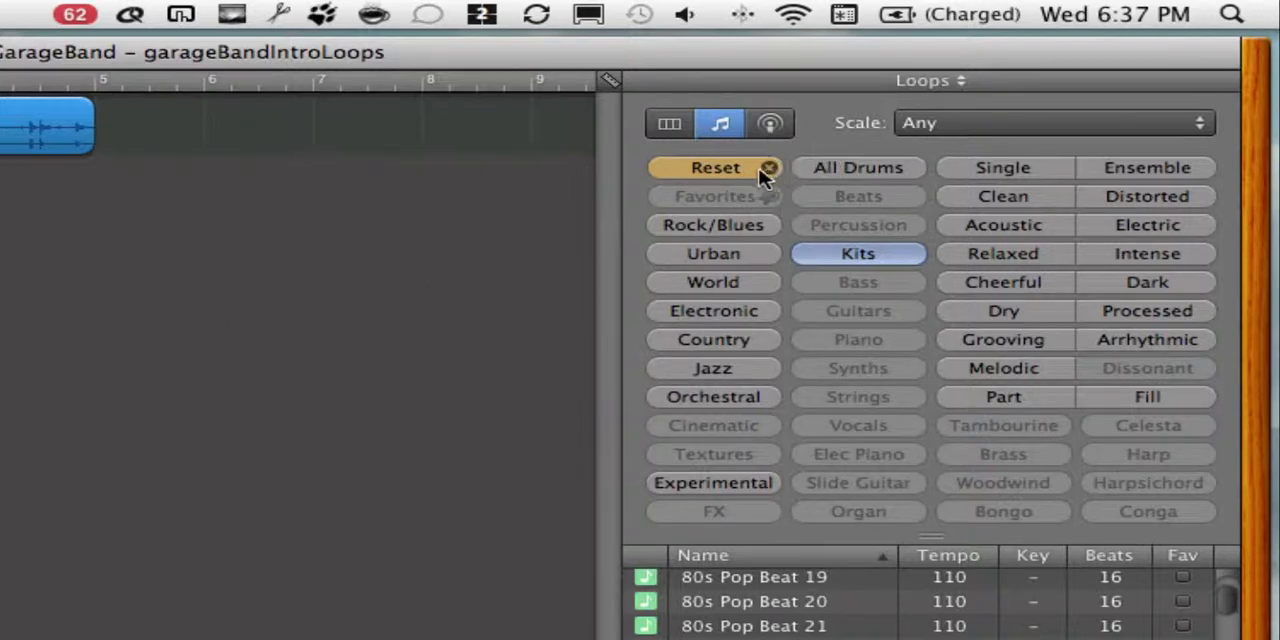
# - Reset the loop browser's Kits filter for a new search
pyautogui.click(88, 522)
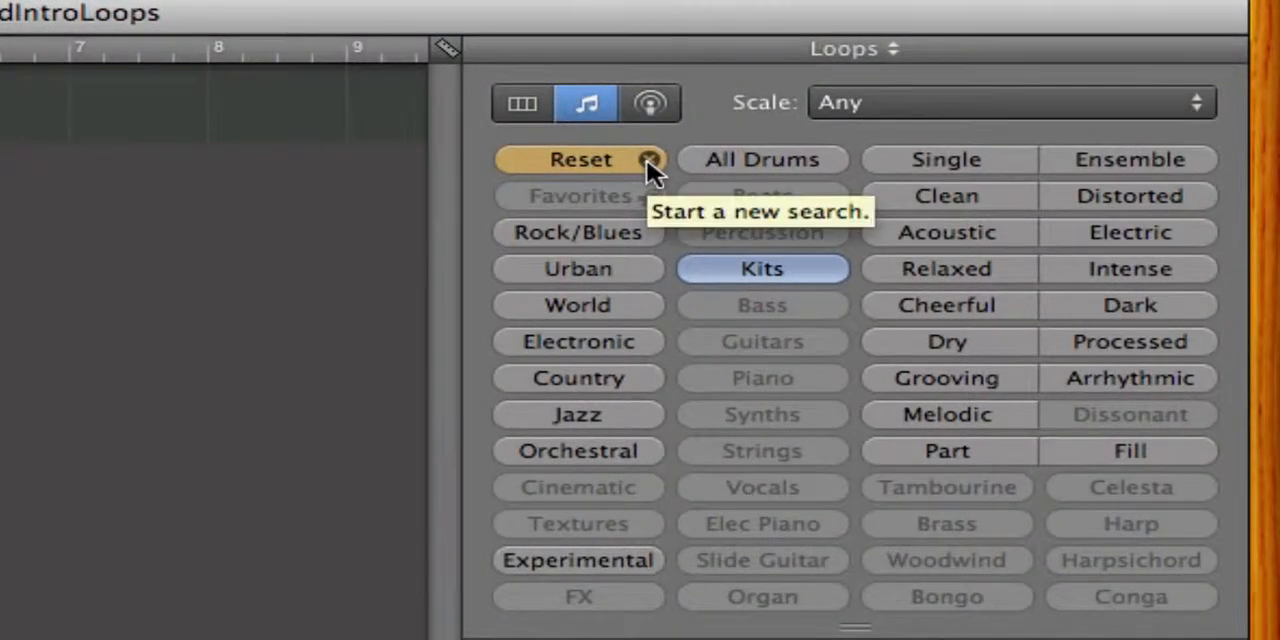
pyautogui.click(646, 169)
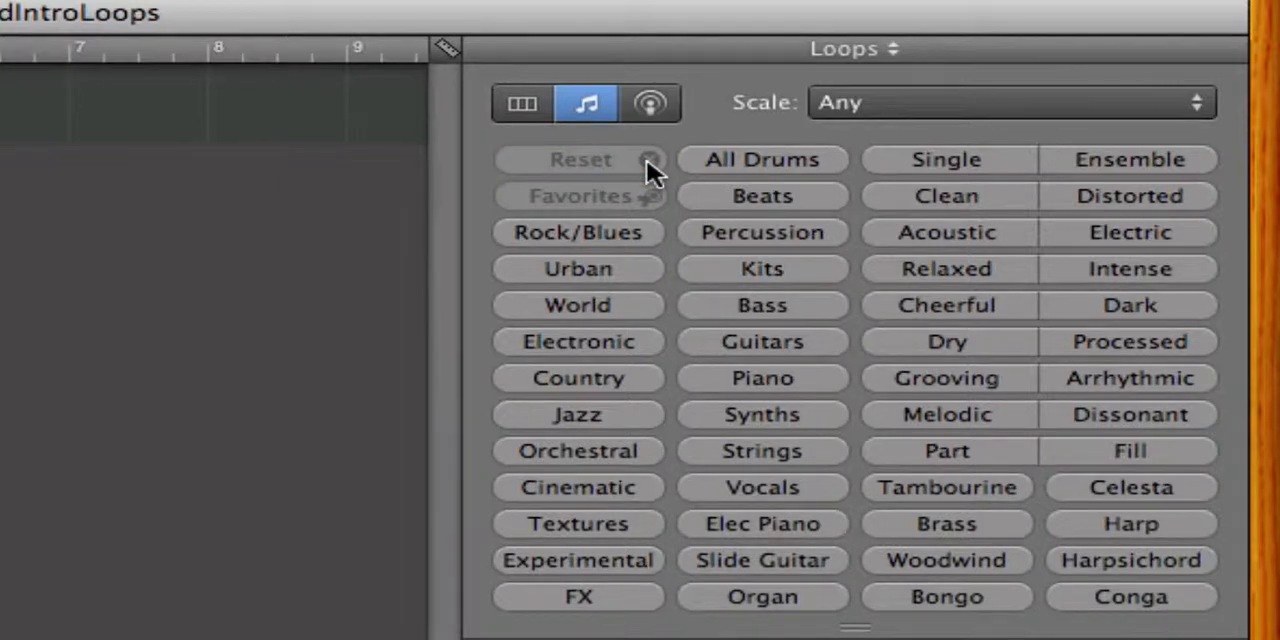
# - Place the Textures loop Abstract Atmosphere 053 at measure 1 as a new track below the drums and play both tracks together
pyautogui.click(580, 532)
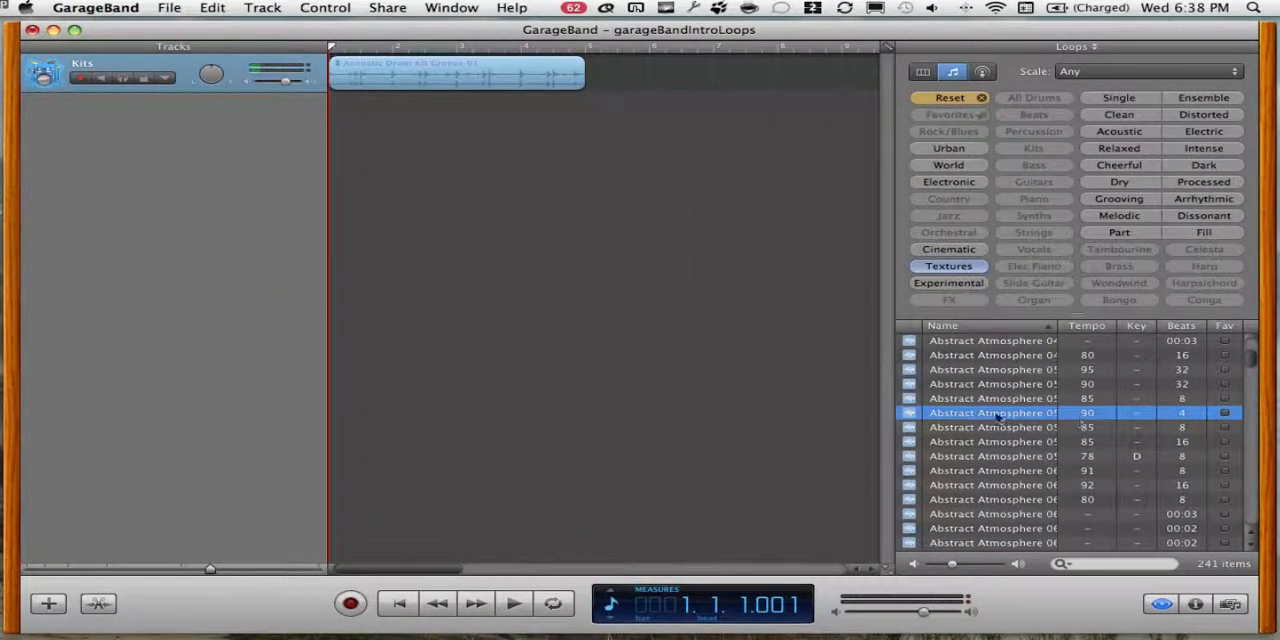
pyautogui.moveTo(985, 420); pyautogui.dragTo(360, 108)
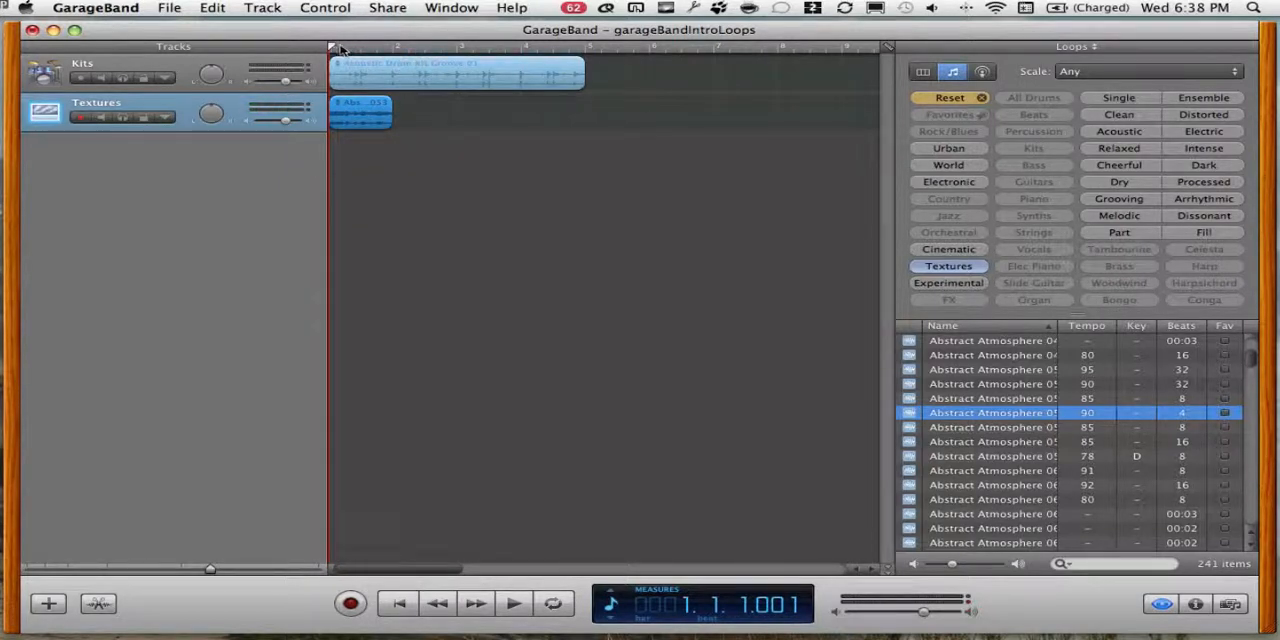
pyautogui.press('space')
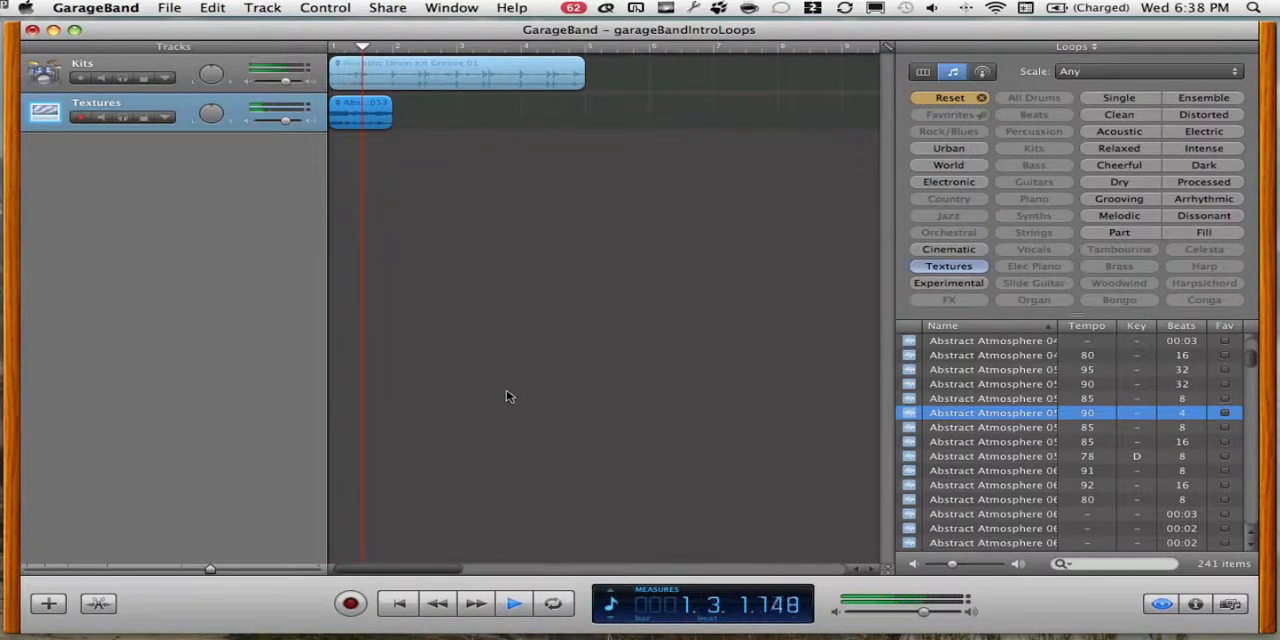
pyautogui.press('space')
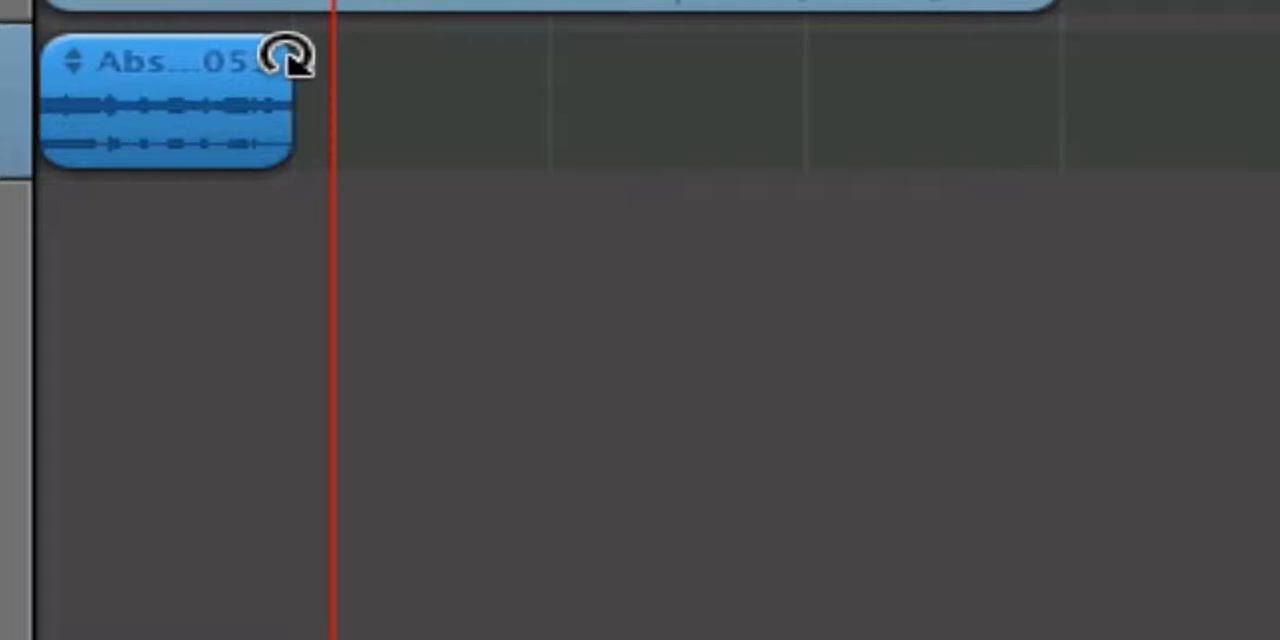
# - Loop the Abstract Atmosphere 053 region out to measure 5, matching the drum region, and play both tracks from the start
pyautogui.moveTo(285, 57); pyautogui.dragTo(1078, 88)
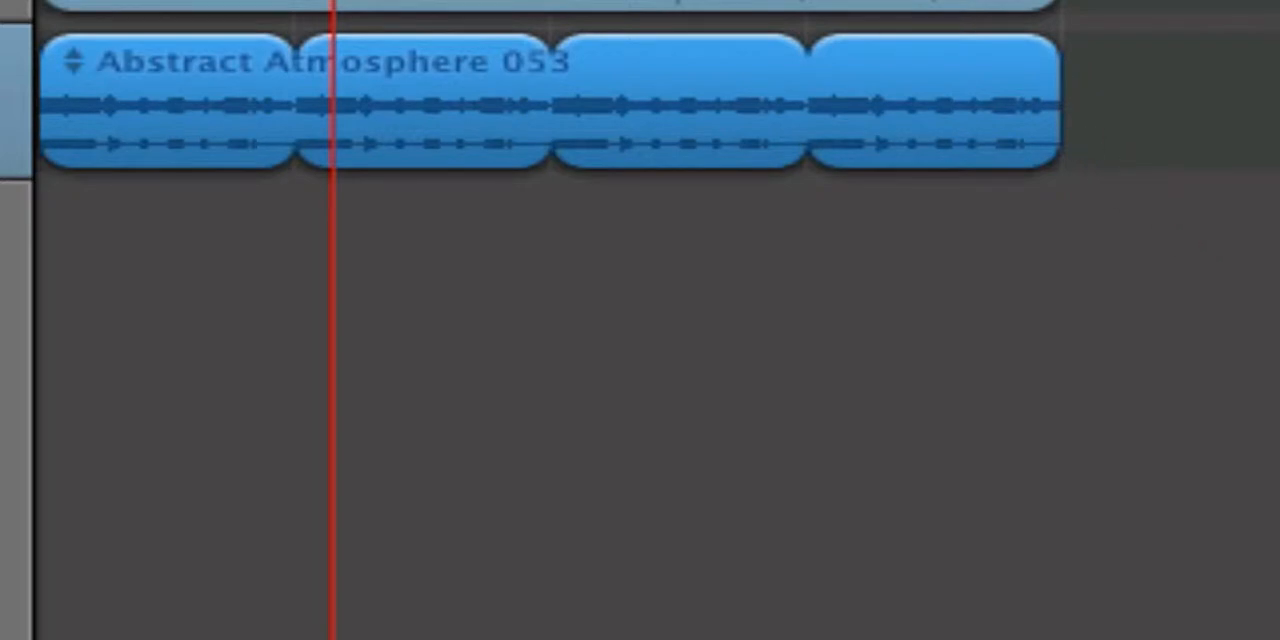
pyautogui.press('Return')
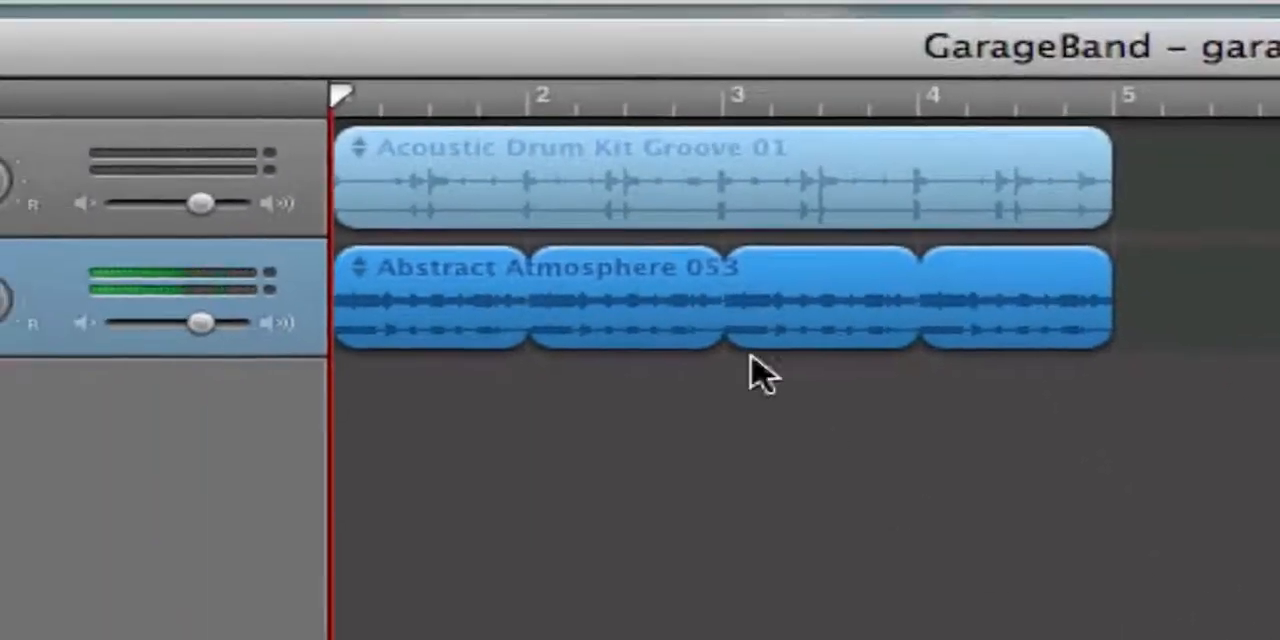
pyautogui.click(671, 186)
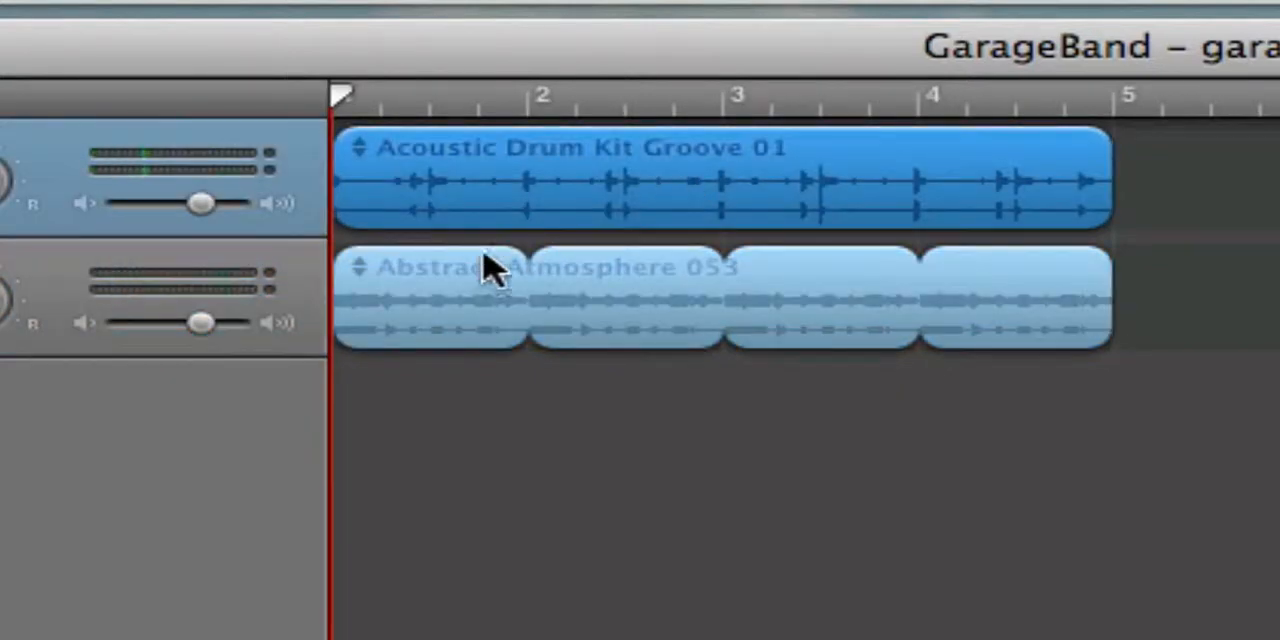
pyautogui.click(443, 300)
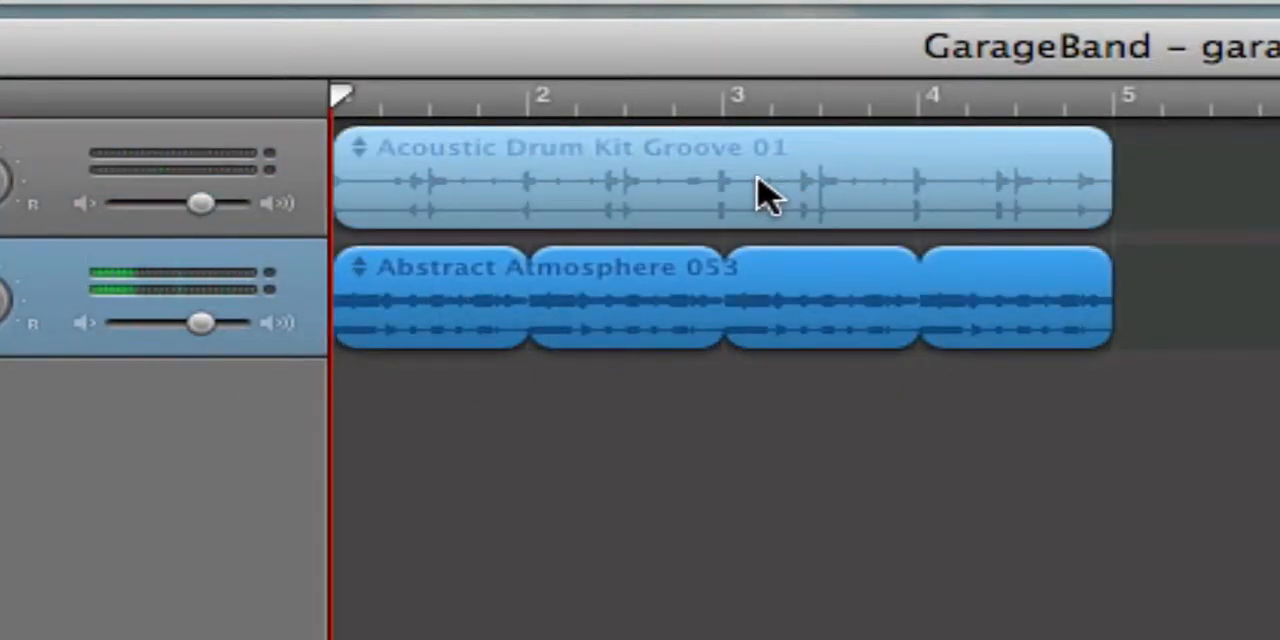
pyautogui.press('space')
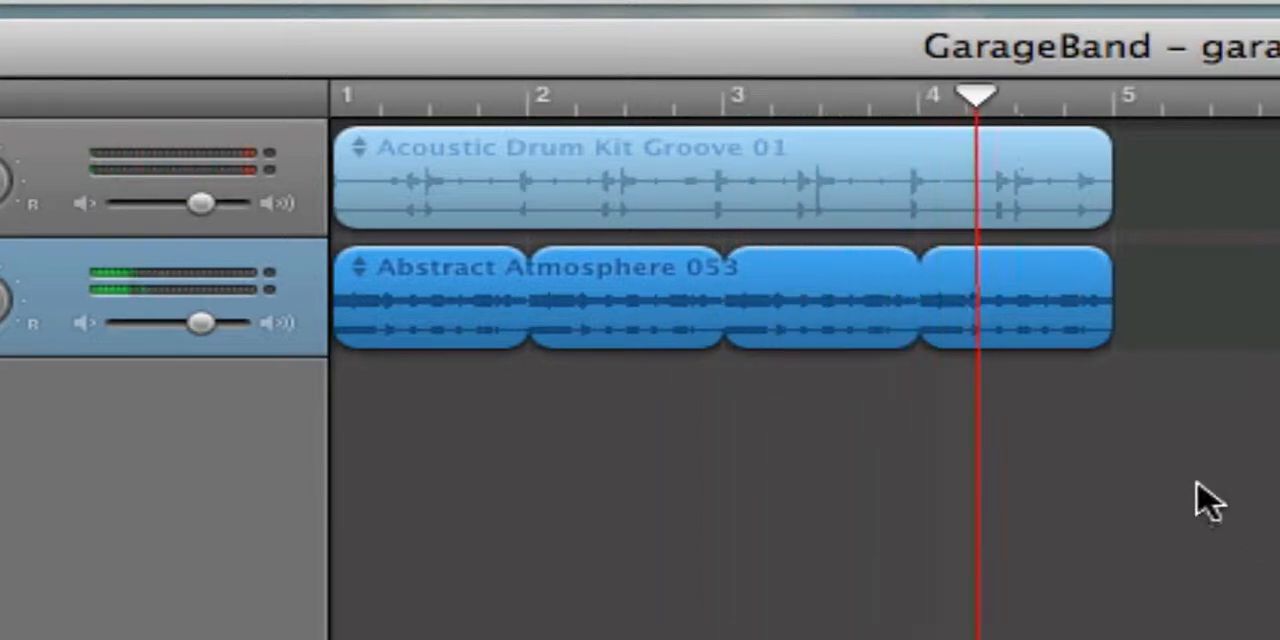
pyautogui.press('space')
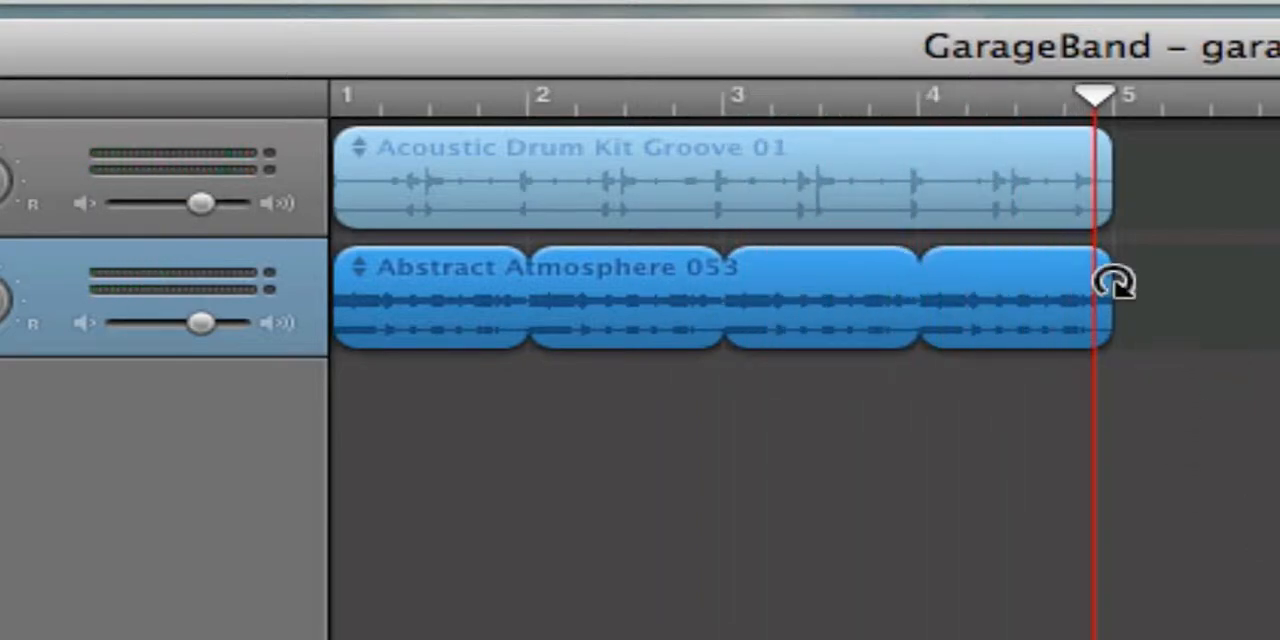
# - Shorten the looped Abstract Atmosphere 053 region to one measure and paste a copy of it on the same track at measure 3
pyautogui.moveTo(1113, 283); pyautogui.dragTo(510, 295)
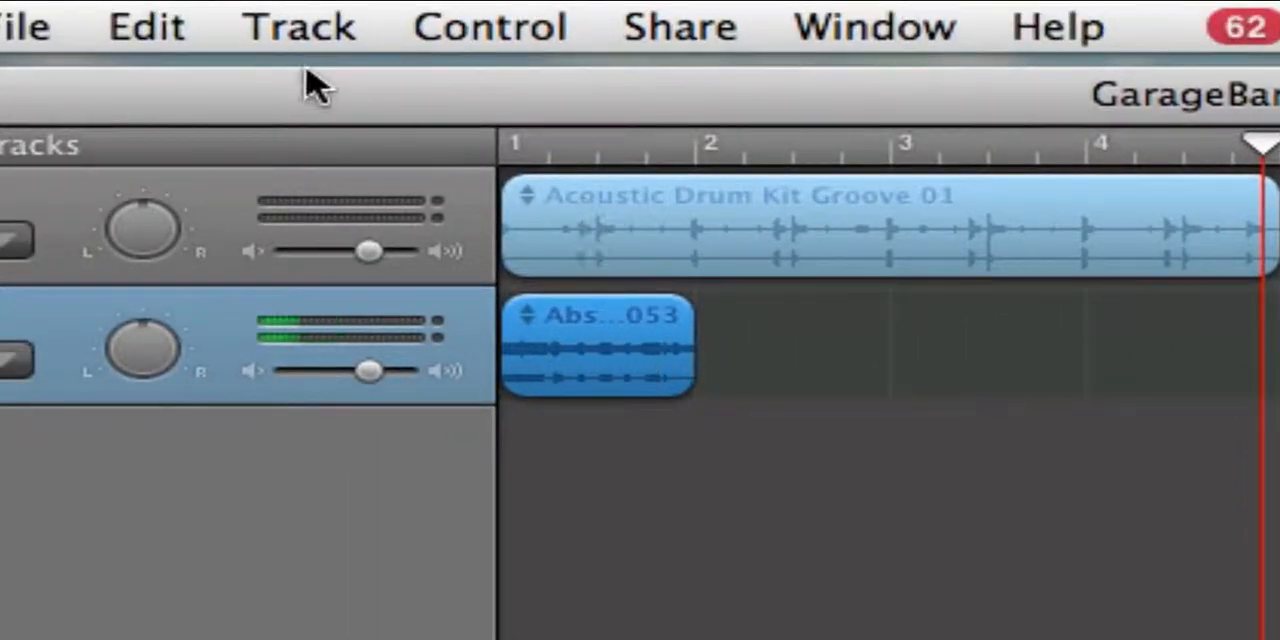
pyautogui.click(165, 28)
pyautogui.click(277, 257)
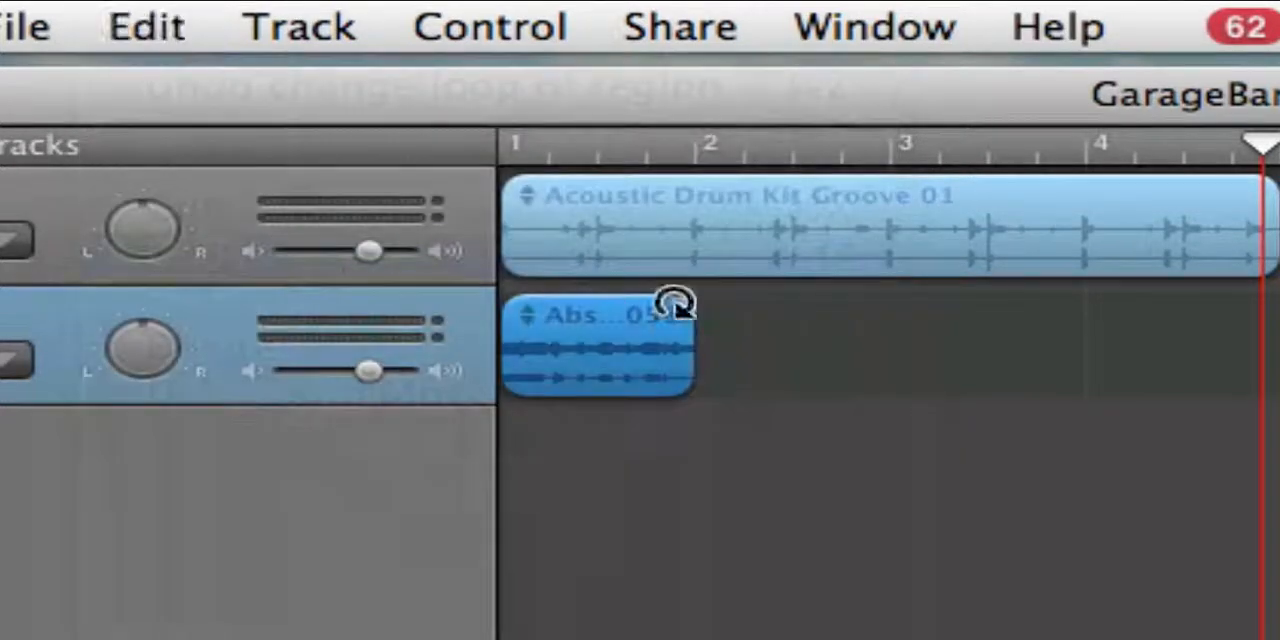
pyautogui.click(783, 362)
pyautogui.click(160, 34)
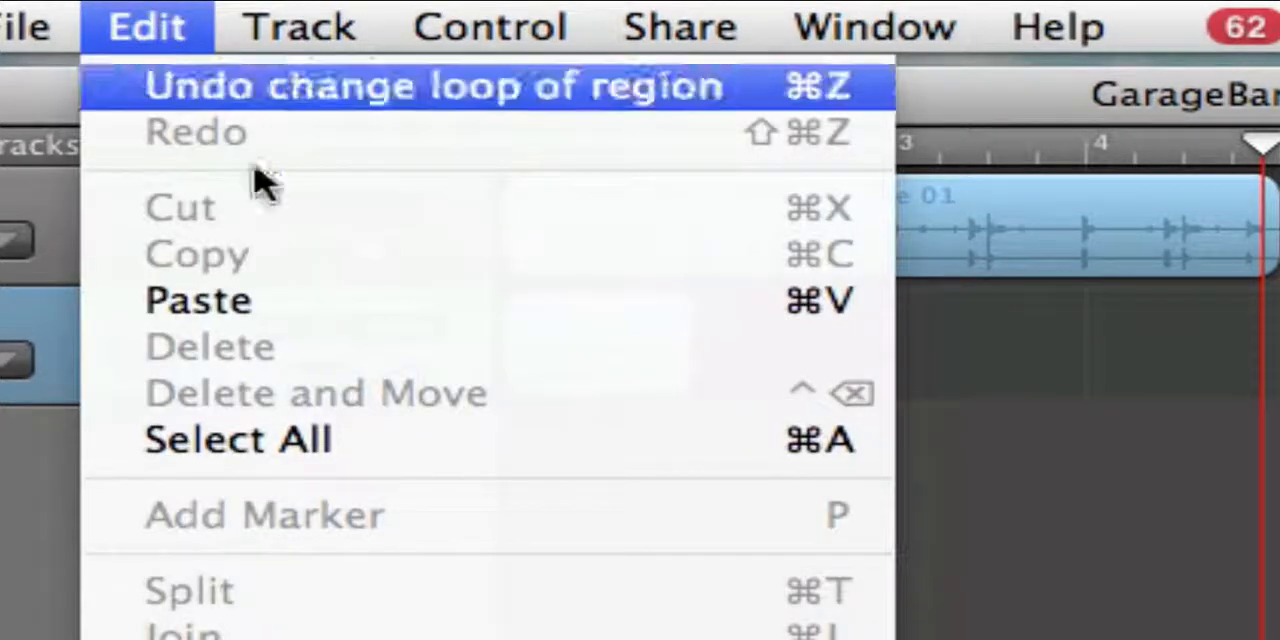
pyautogui.click(360, 300)
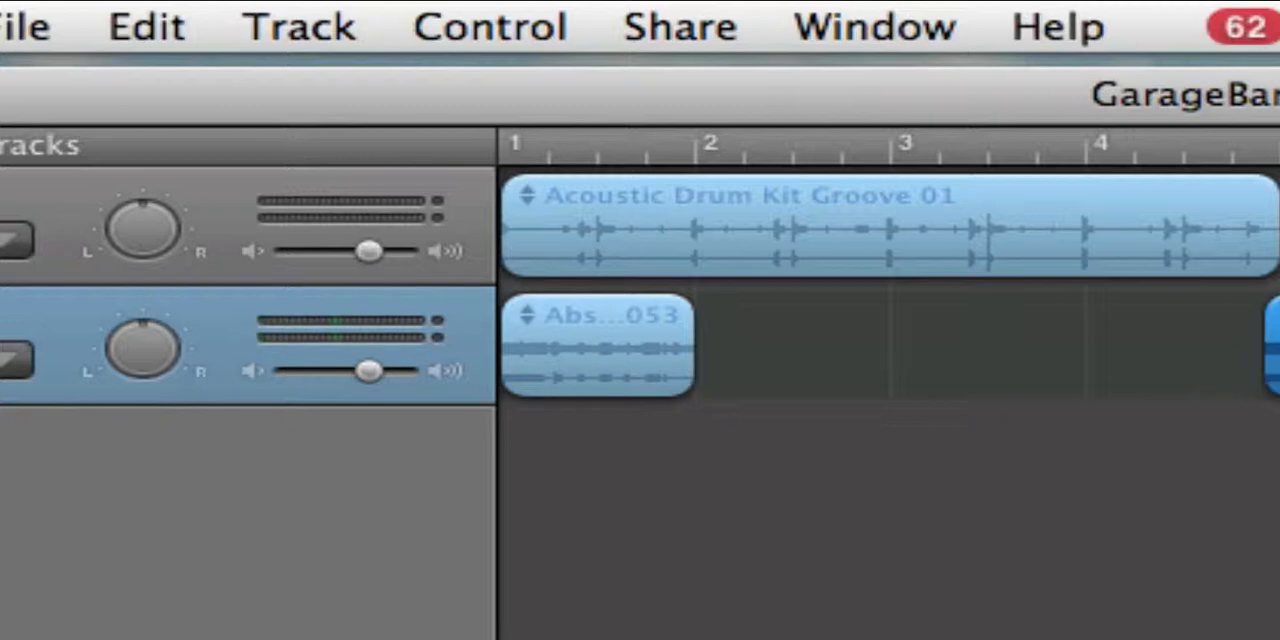
pyautogui.moveTo(1266, 375); pyautogui.dragTo(997, 378)
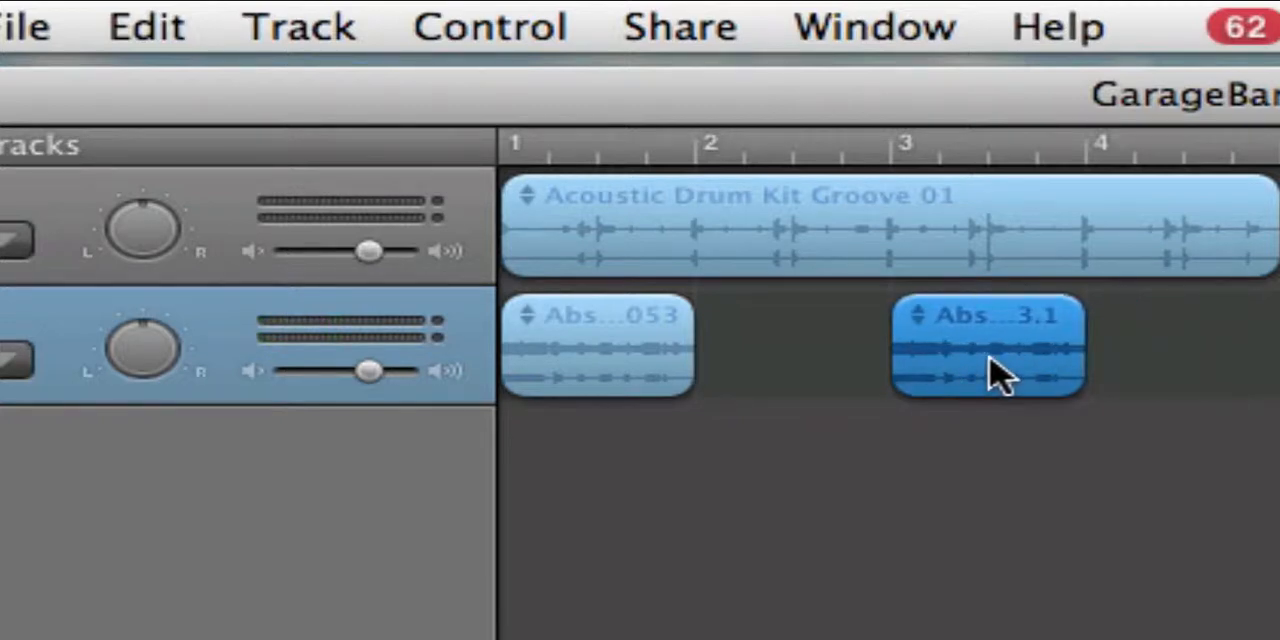
# - Play the drum groove and the two separate Abstract Atmosphere regions from the start of the timeline
pyautogui.click(1034, 155)
pyautogui.press('Return')
pyautogui.press('space')
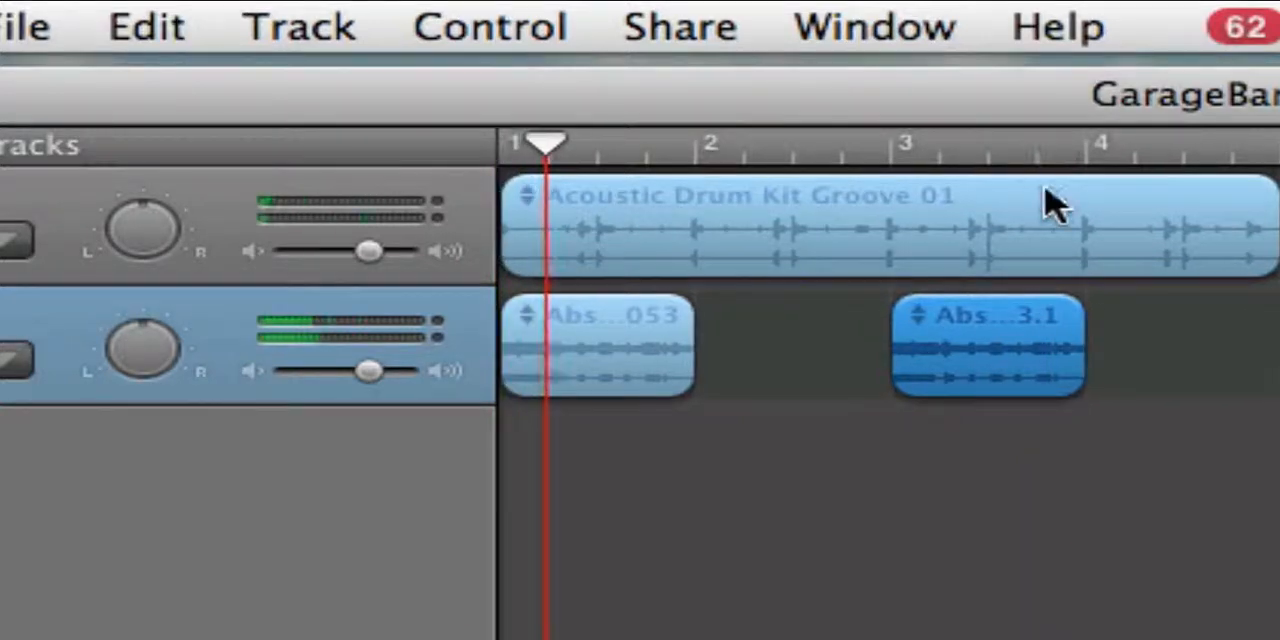